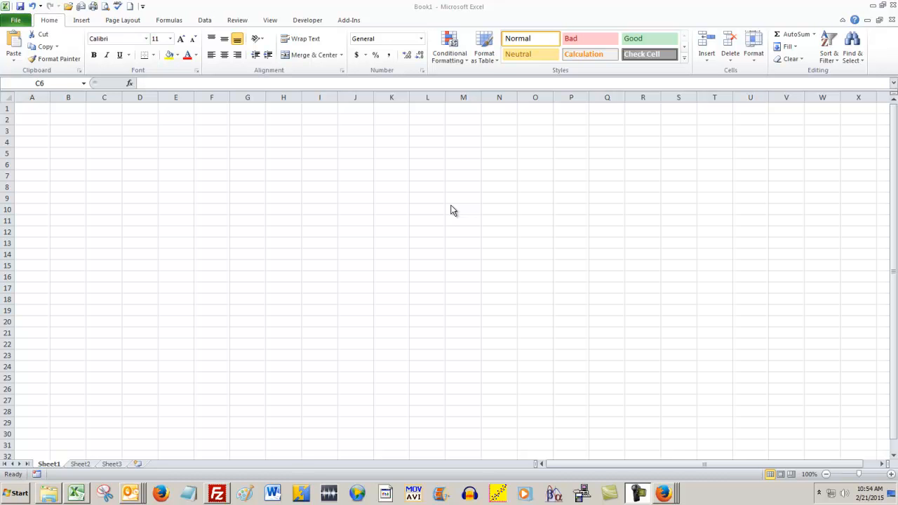
Step: Enter the label "P(female pullet) = 0.8" in cell F3
left_click(206, 133)
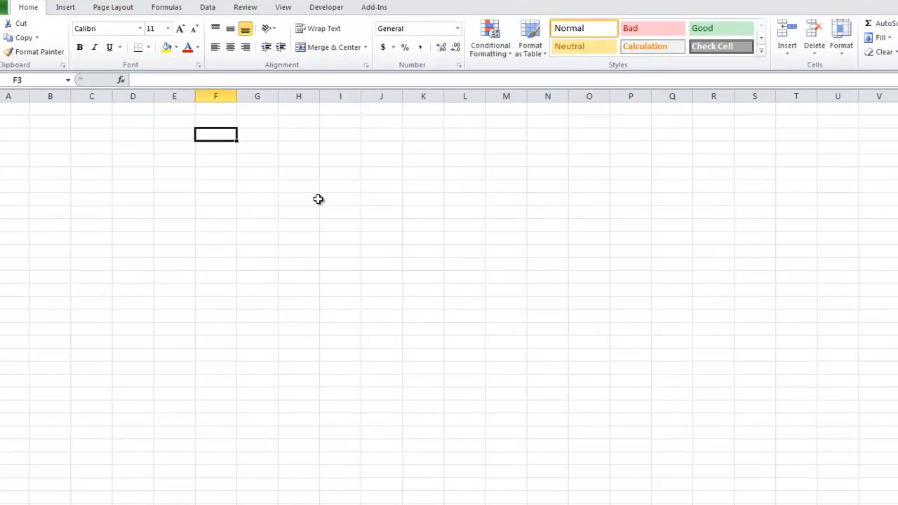
type("P(fe")
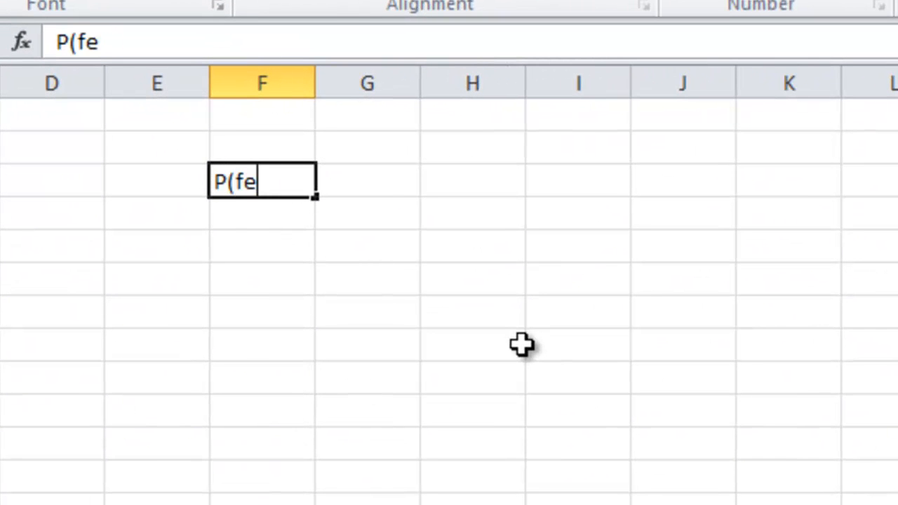
type("male pullet) = 0.8")
key("Return")
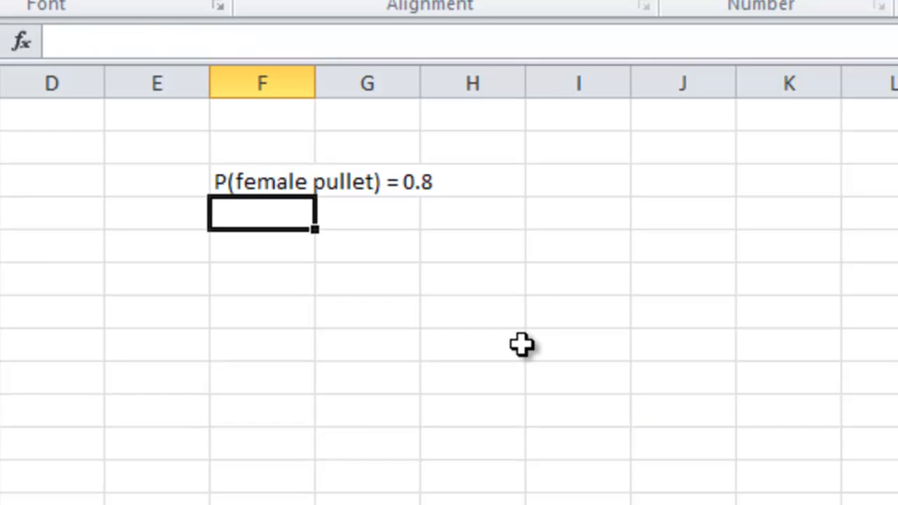
Step: Correct the probability in the F3 label to 0.9 and fit column F to its text
left_click(275, 191)
left_click(296, 40)
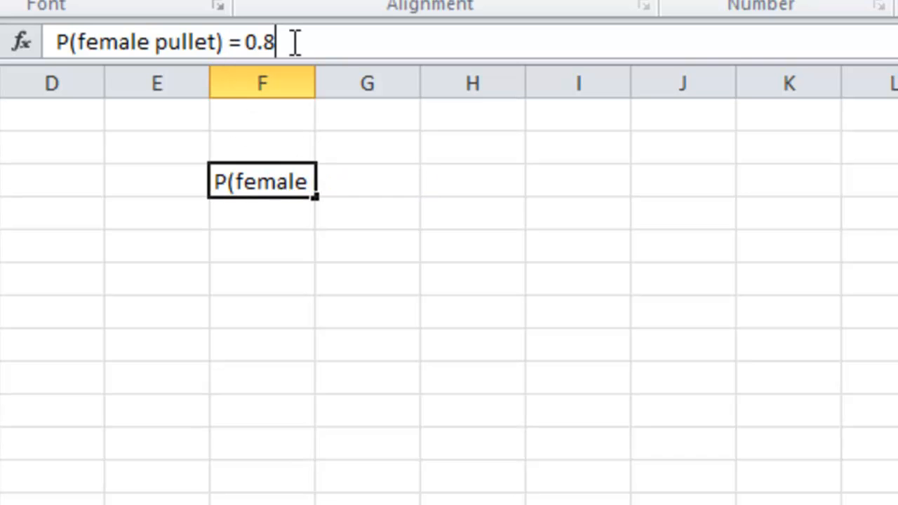
key("BackSpace")
type("9")
key("Return")
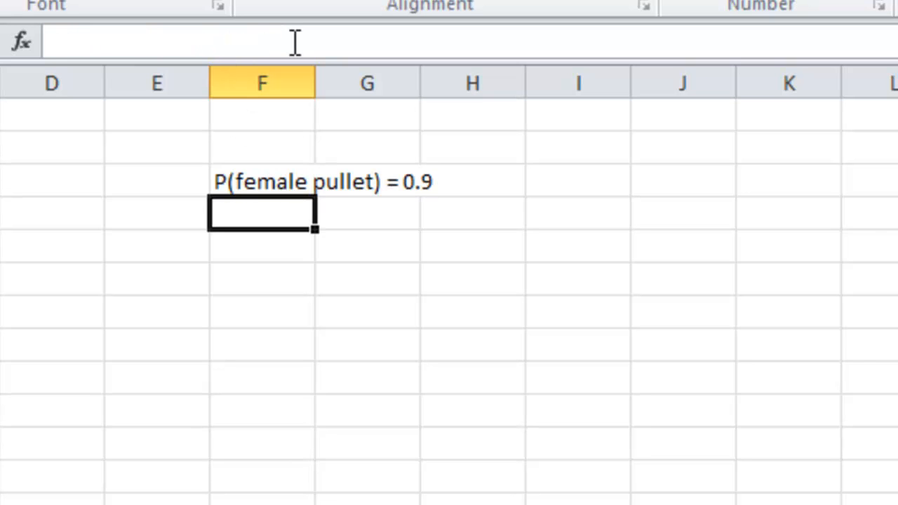
double_click(311, 96)
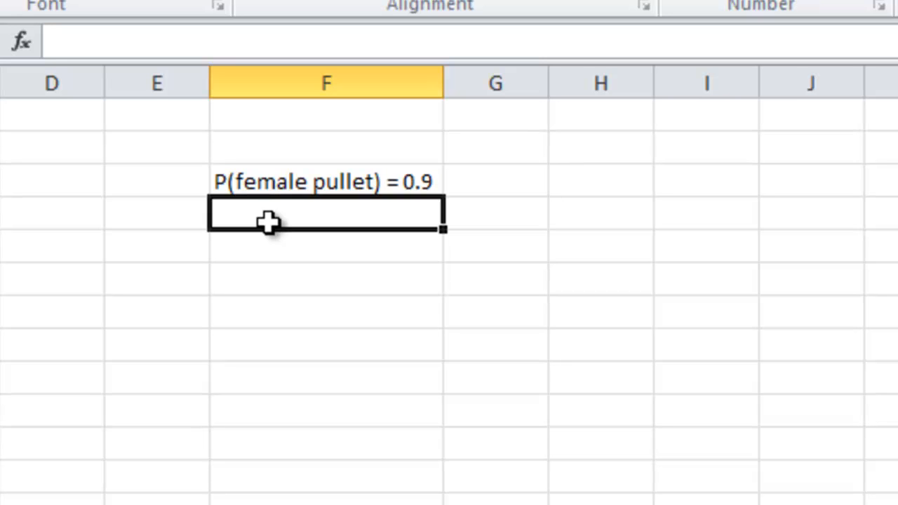
Step: Enter the heading "X = number of females" in F6 and widen column F slightly to fit it
key("Down")
key("Down")
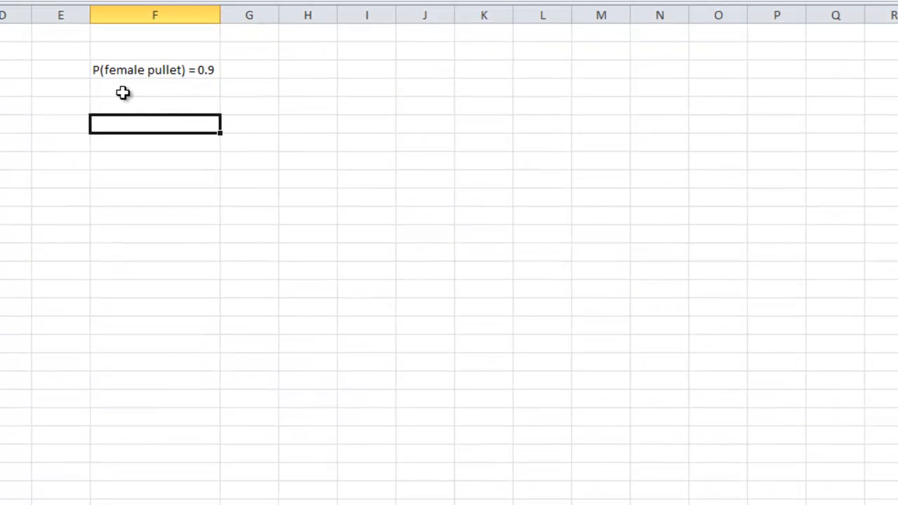
type("X = number of females")
key("Return")
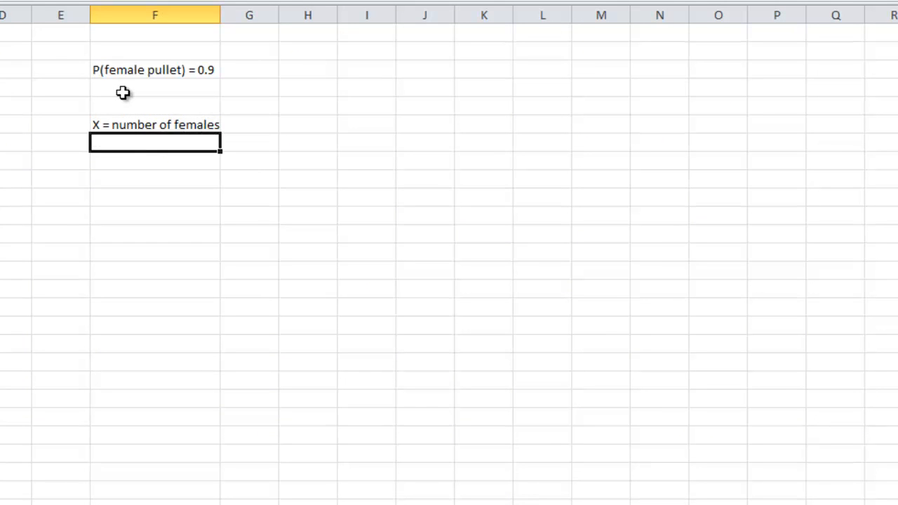
left_click_drag(218, 16, 226, 15)
Step: Enter the heading "P(X)" in G6 and center both headings in F6:G6
left_click(240, 124)
type("P(X)")
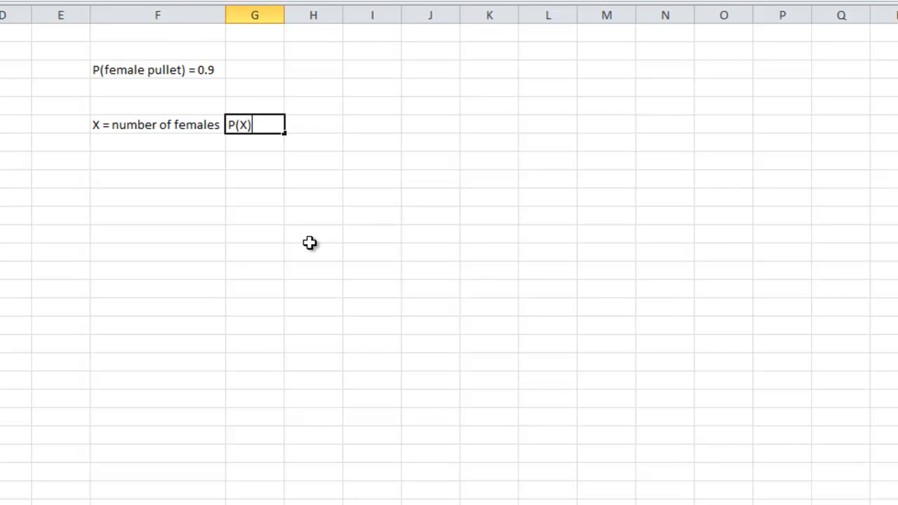
key("Return")
left_click_drag(263, 126, 184, 125)
key("alt+h")
key("a")
key("c")
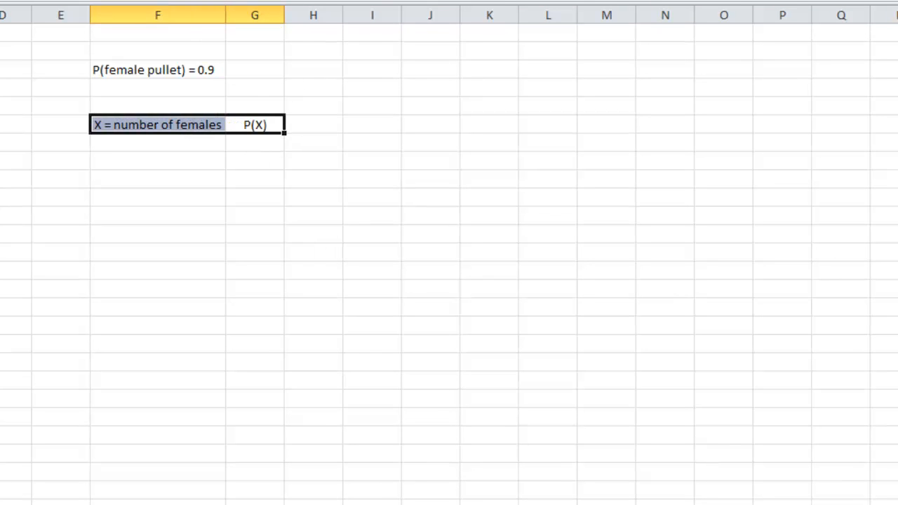
Step: Enter the note "4 chicks" in F4, directly below the female pullet probability
left_click(169, 143)
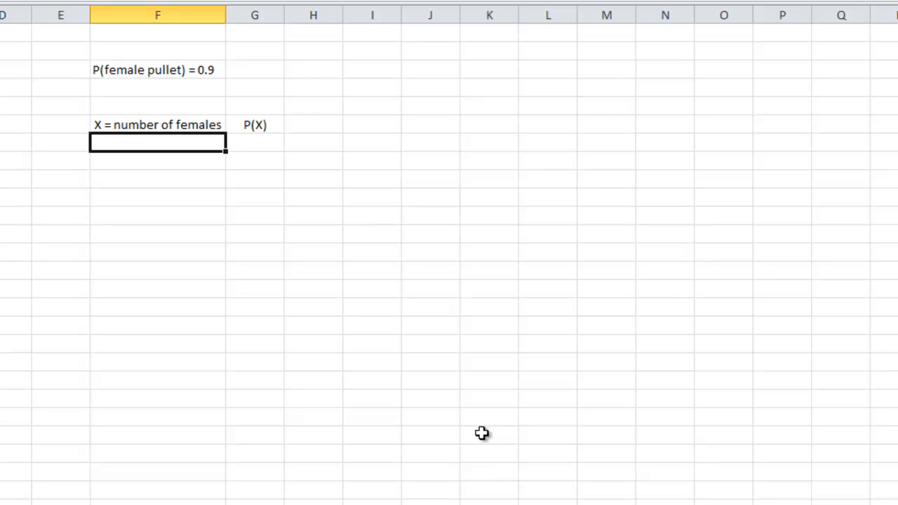
key("Up")
key("Up")
key("Up")
type("4 chicke")
key("BackSpace")
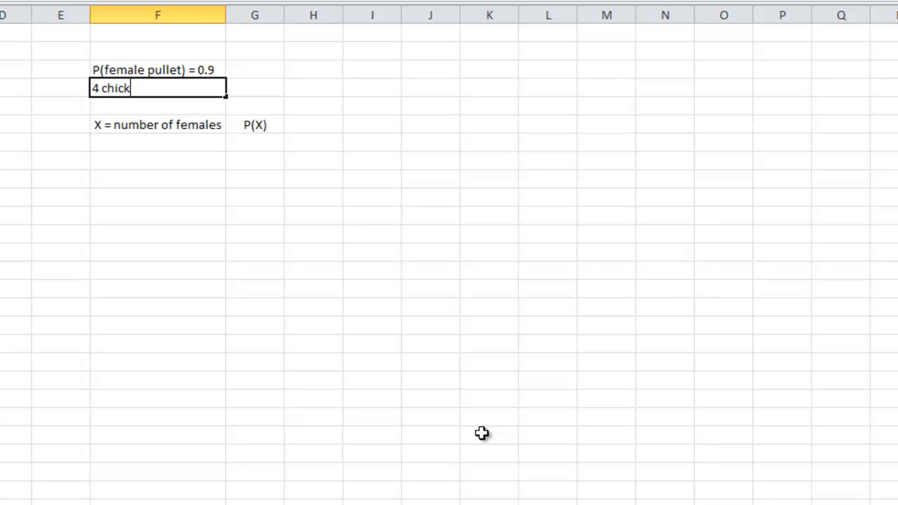
type("s")
key("Return")
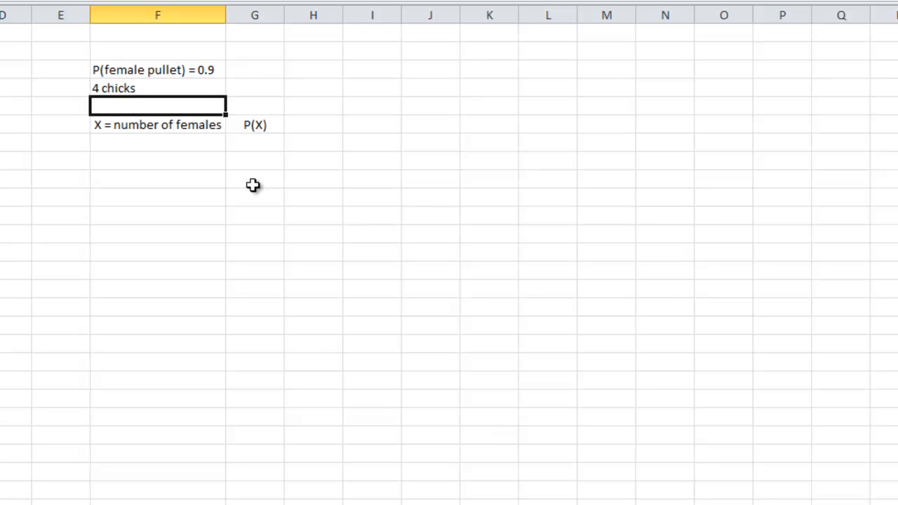
Step: List the possible numbers of females, 0 through 4, in F7:F11 below the X heading
left_click(103, 84)
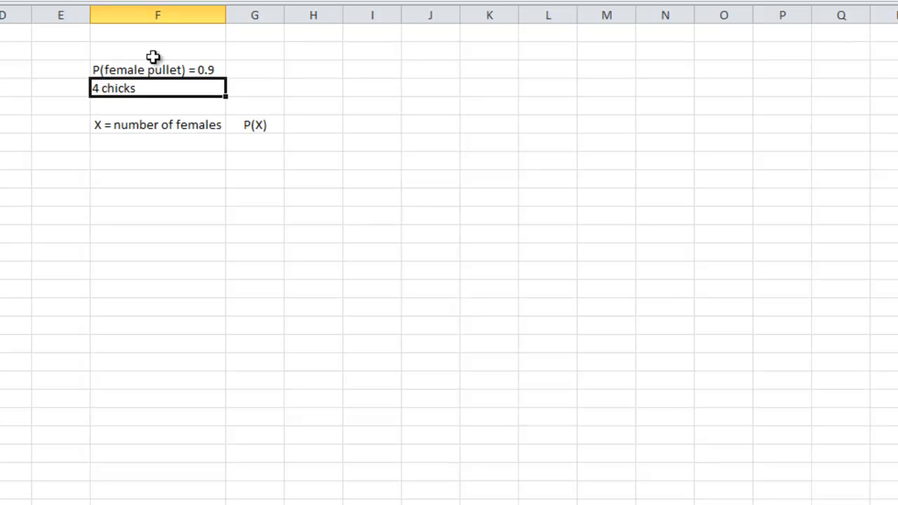
left_click(162, 70)
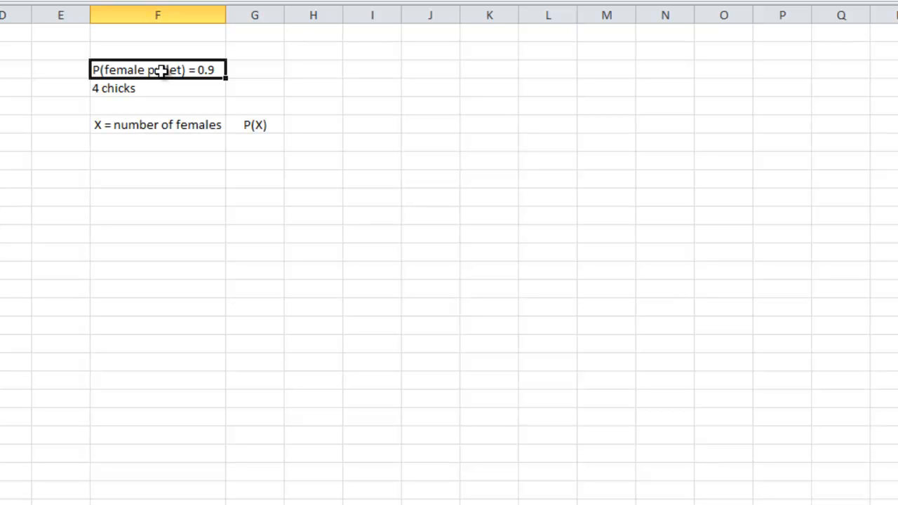
key("Down")
key("Down")
key("Down")
key("Down")
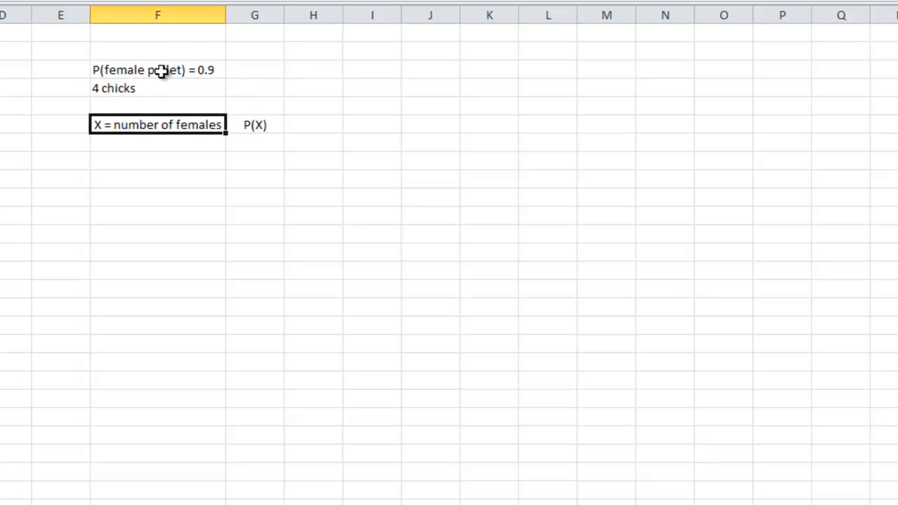
type("0")
key("Return")
type("1")
key("Return")
type("2")
key("Return")
type("3")
key("Return")
type("4")
key("Return")
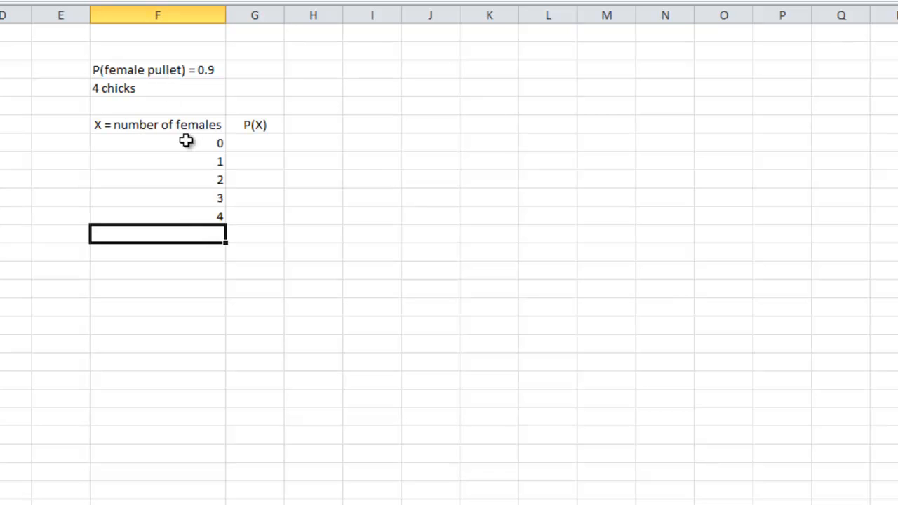
Step: Center the contents of the whole table range F6:G11
left_click_drag(185, 128, 235, 221)
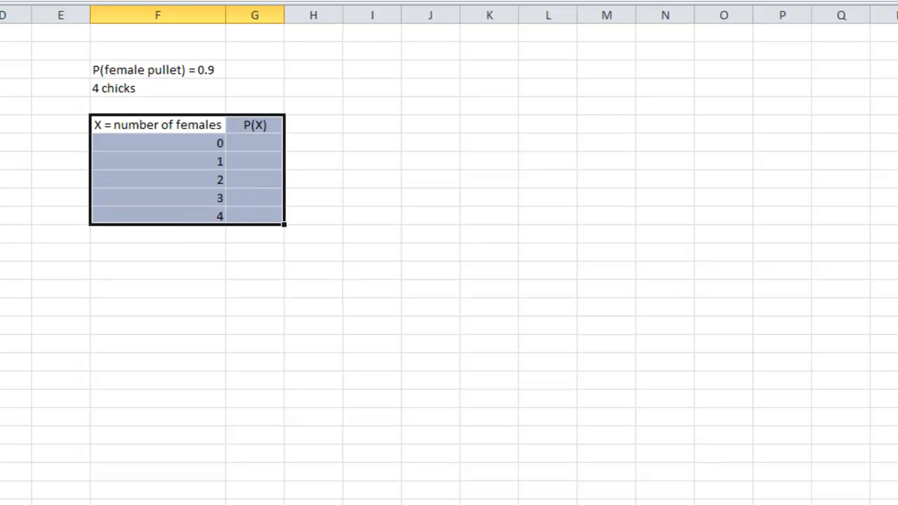
left_click(278, 1)
left_click(278, 1)
left_click(200, 289)
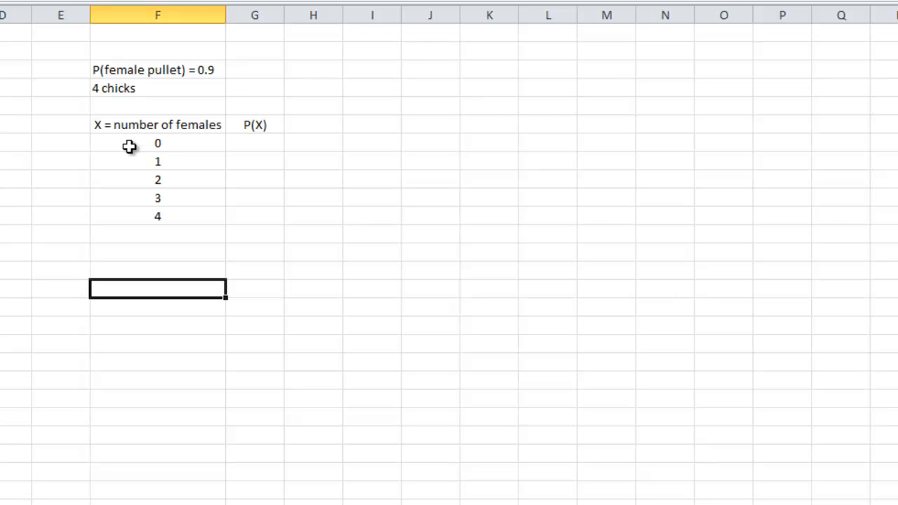
Step: Calculate the probability of 0 females in G7 with the non-cumulative formula =BINOM.DIST(F7,4,.9,0)
left_click(258, 145)
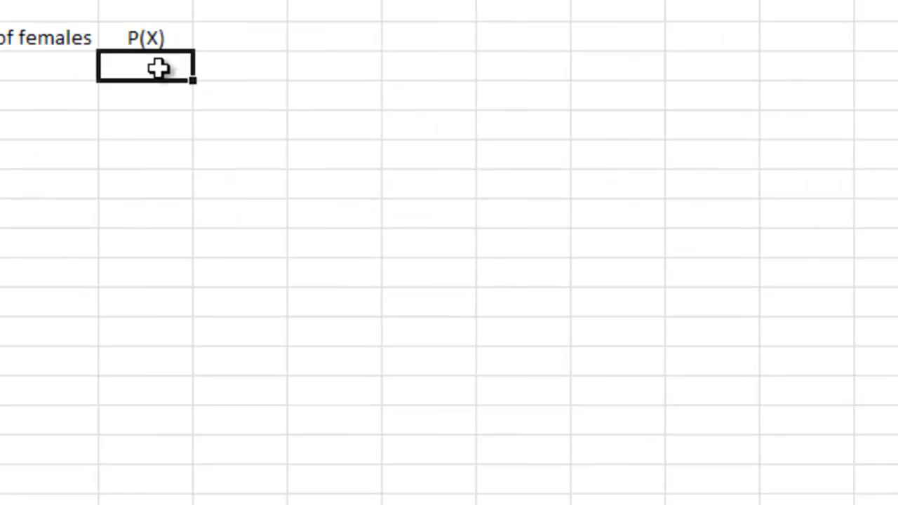
type("=binom")
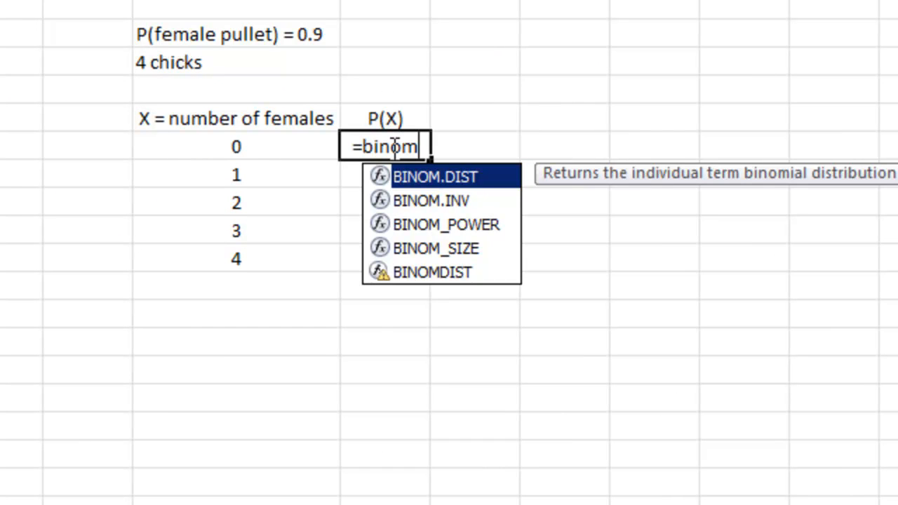
double_click(438, 182)
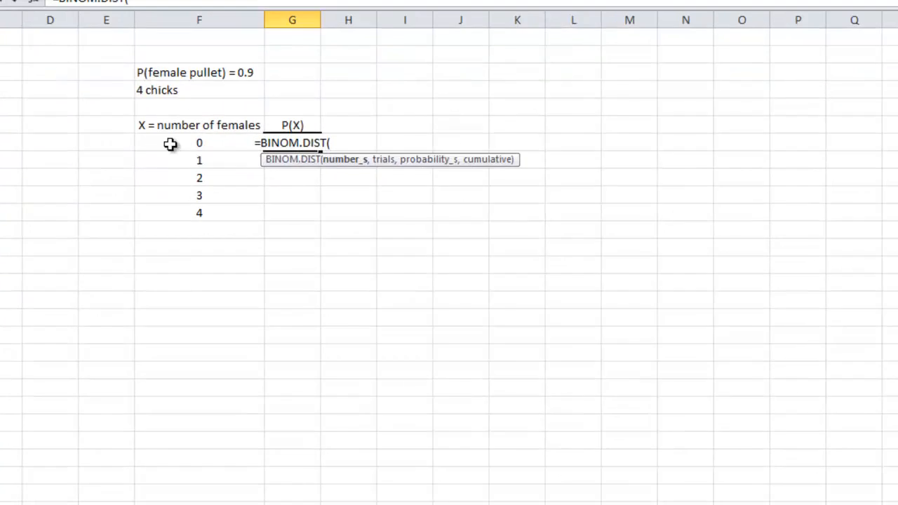
left_click(92, 90)
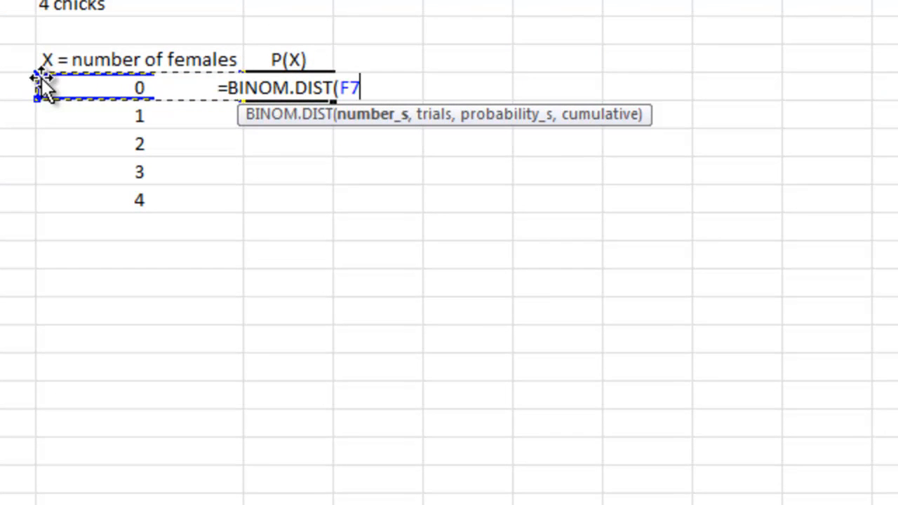
type(",")
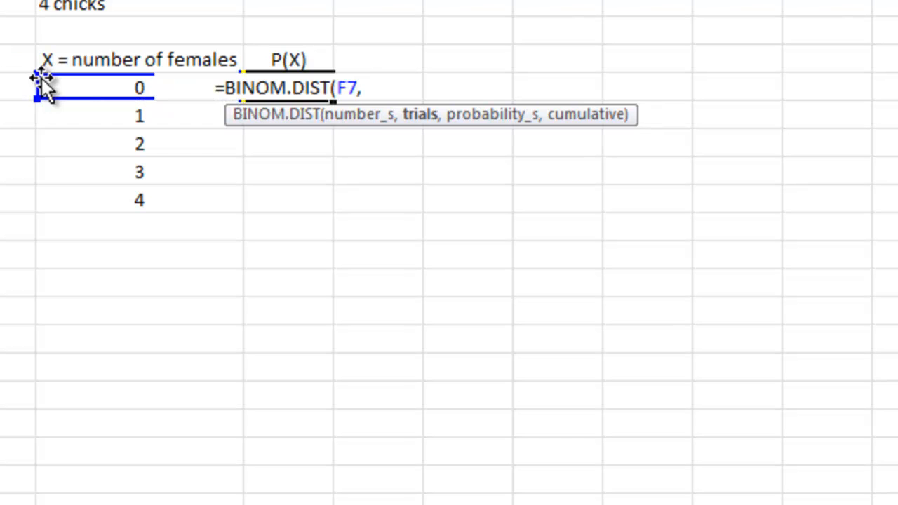
type("4")
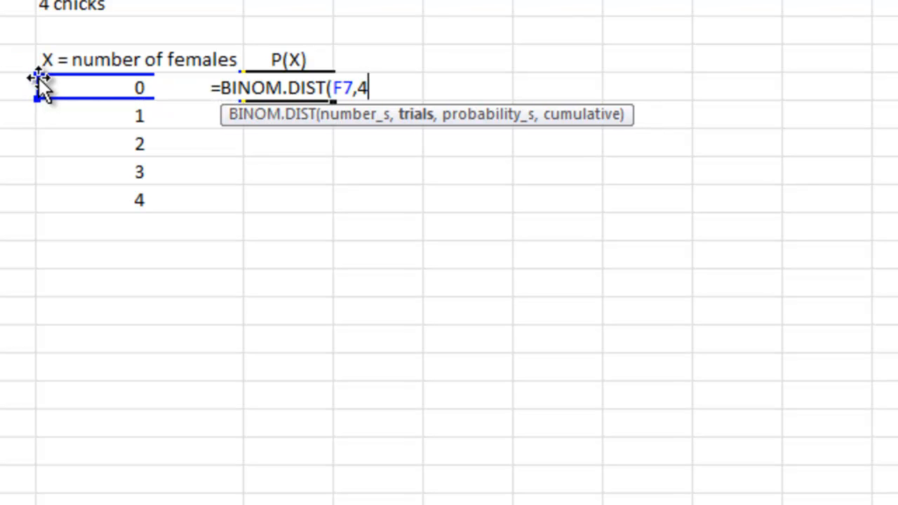
type(",")
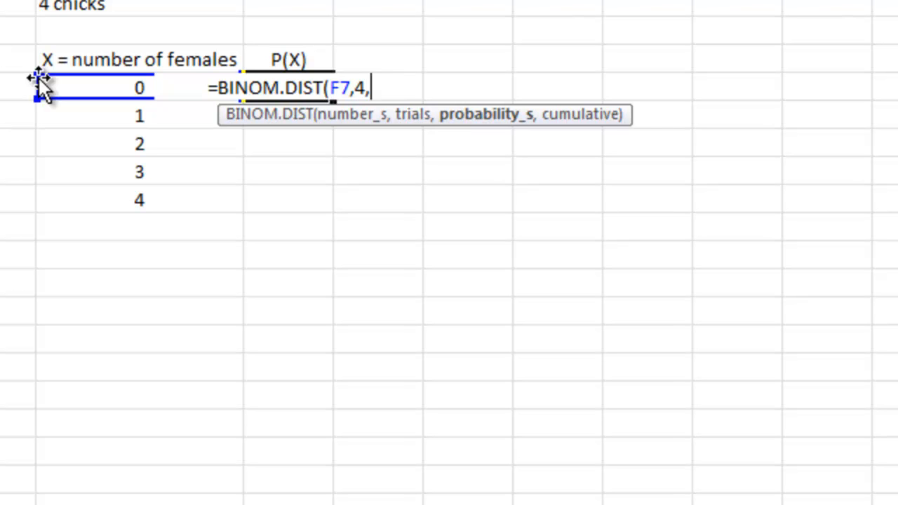
type(".9")
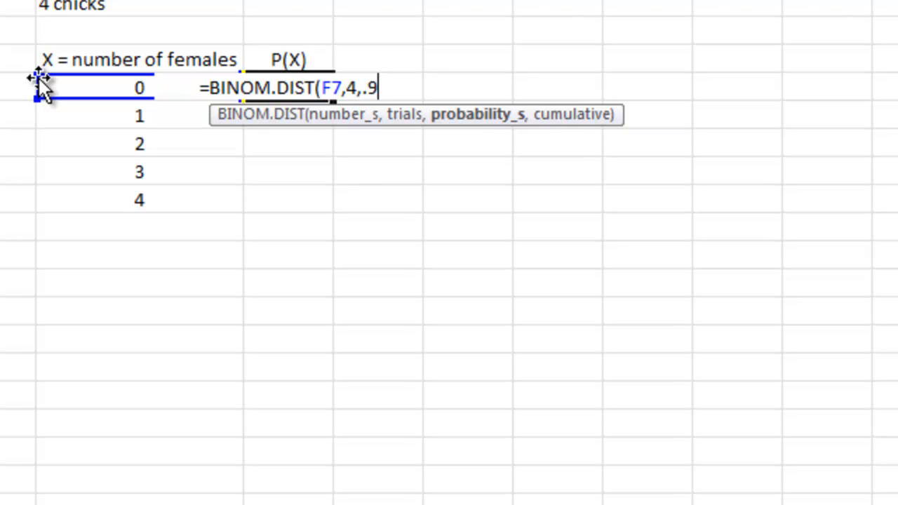
type(",0")
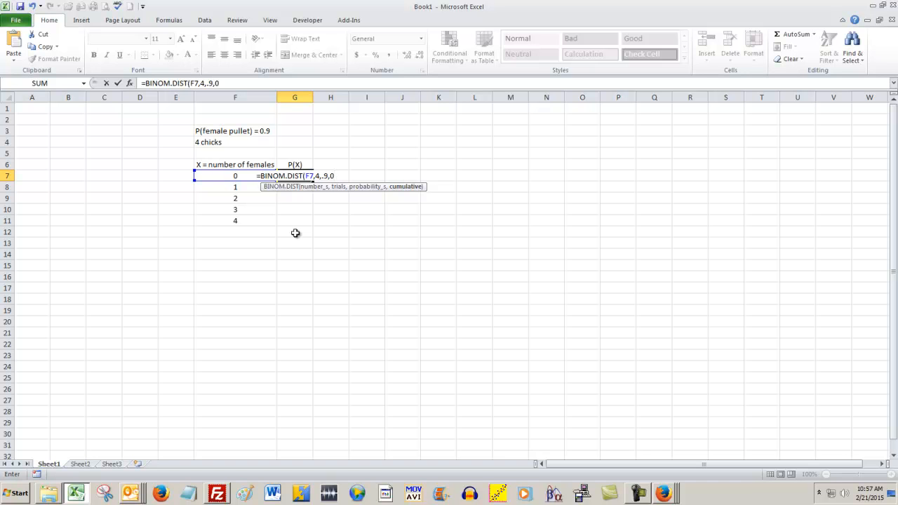
type(")")
key("Return")
key("Up")
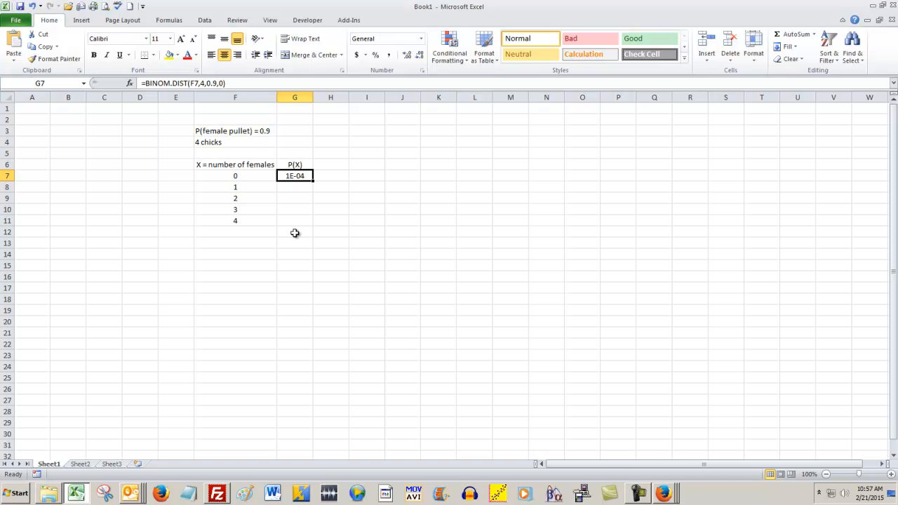
Step: Enter the comparison heading "P(X)...in class" in H6, next to the P(X) heading
left_click(332, 166)
type("P(")
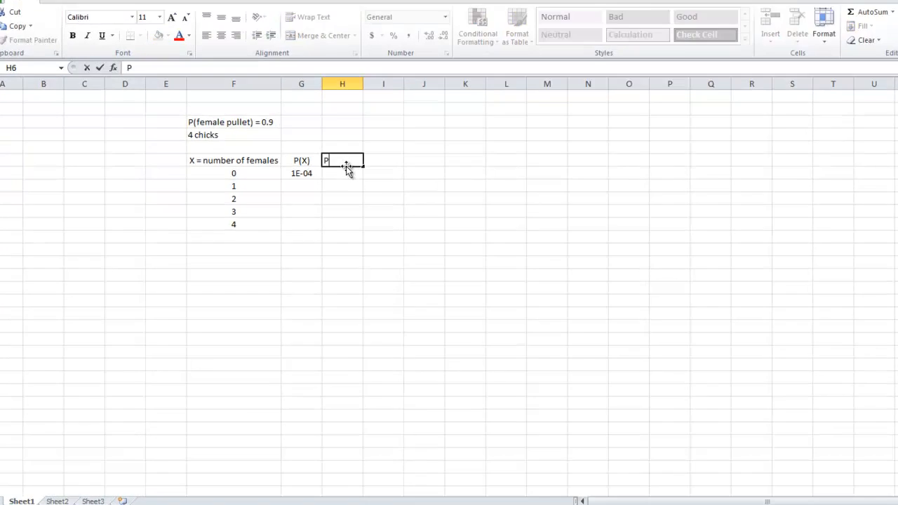
type("X)")
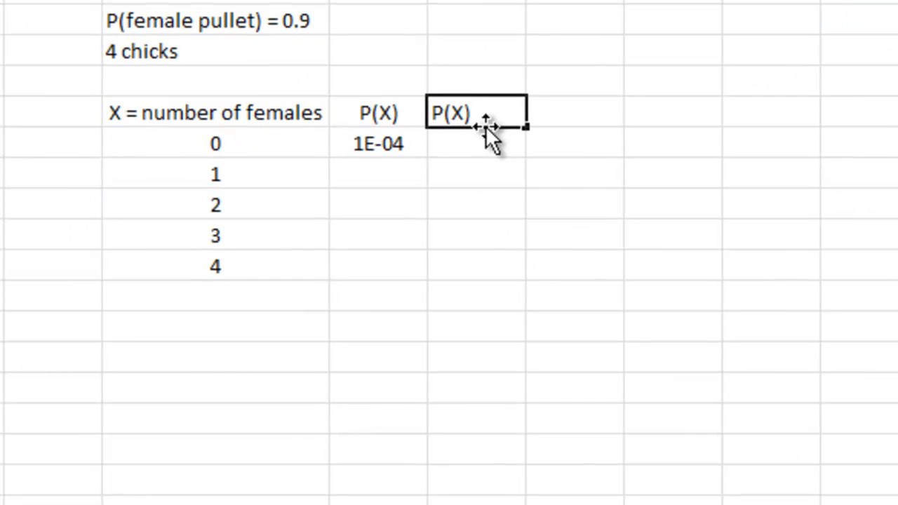
type("...in class")
key("Return")
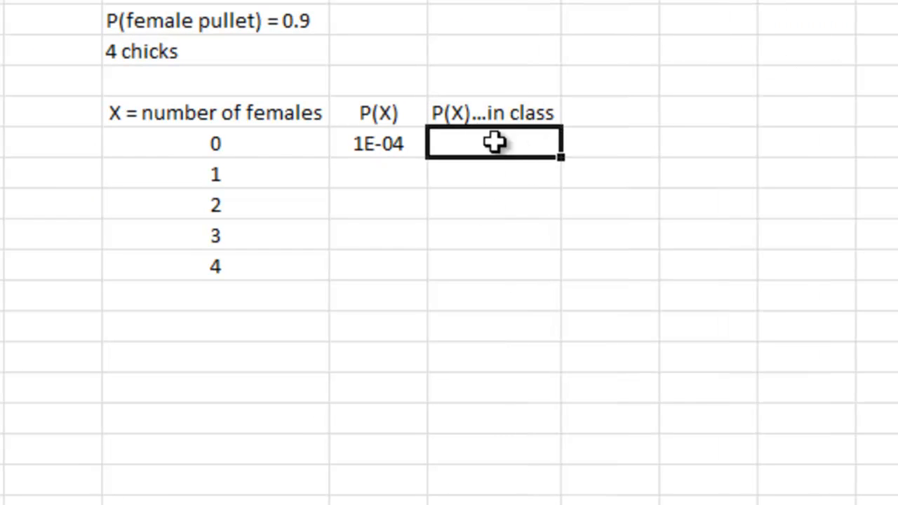
Step: Calculate the in-class probability of 0 females in H7 with the formula =(0.1)^4
type("=(0.1)^4")
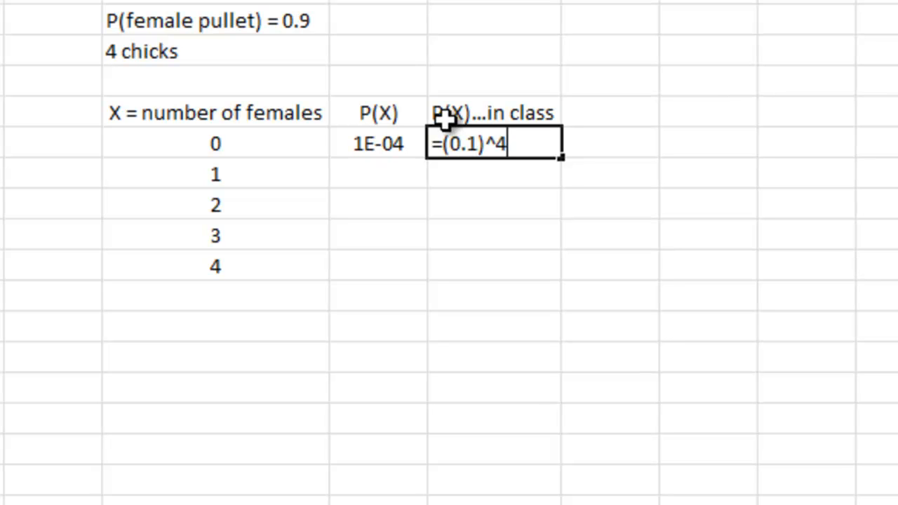
key("Return")
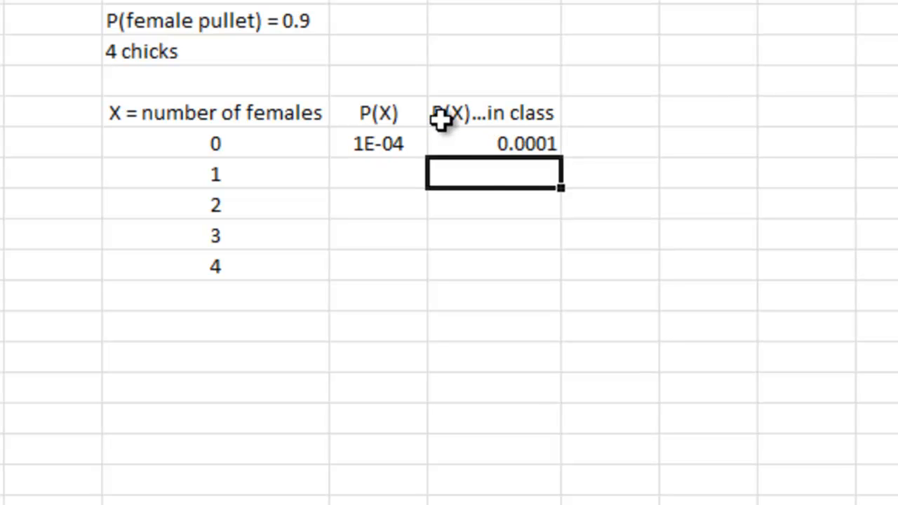
left_click(545, 142)
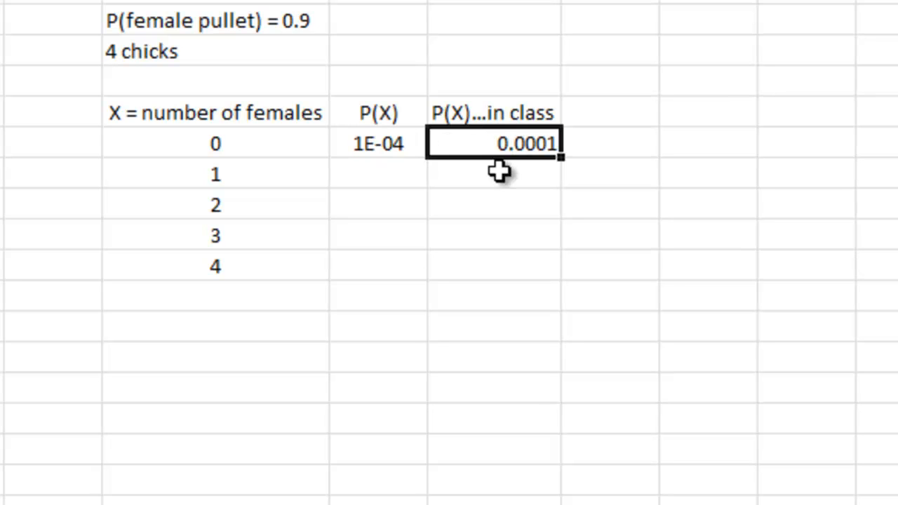
Step: Fill the BINOM.DIST formula from G7 down through G11, covering 1 to 4 females
left_click(375, 143)
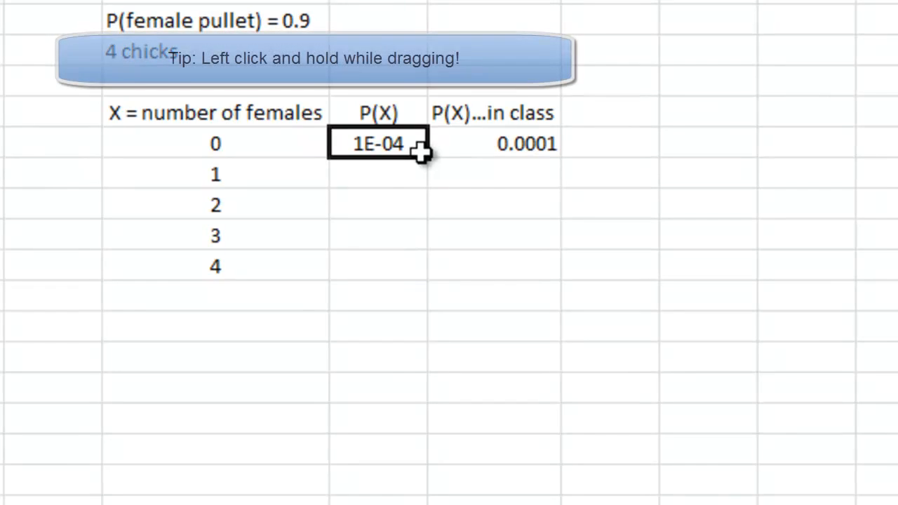
left_click_drag(429, 157, 407, 275)
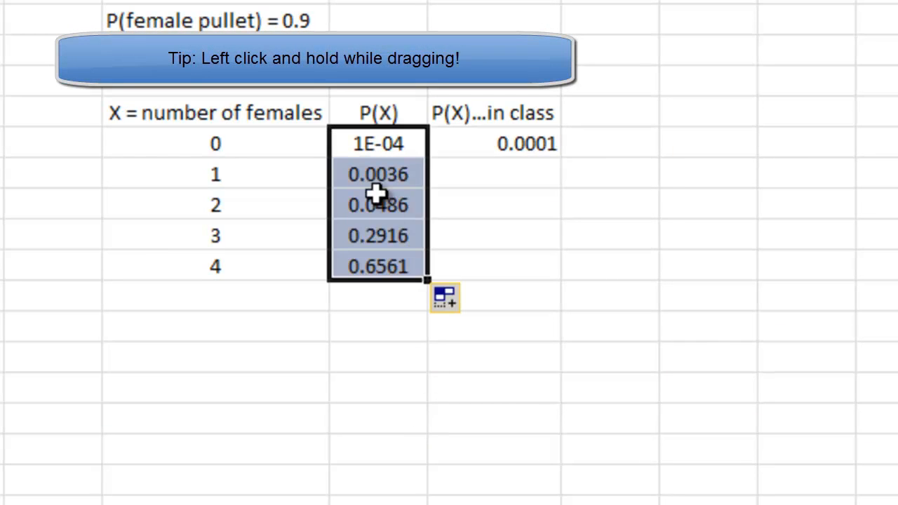
left_click(385, 168)
key("Down")
key("Down")
key("Down")
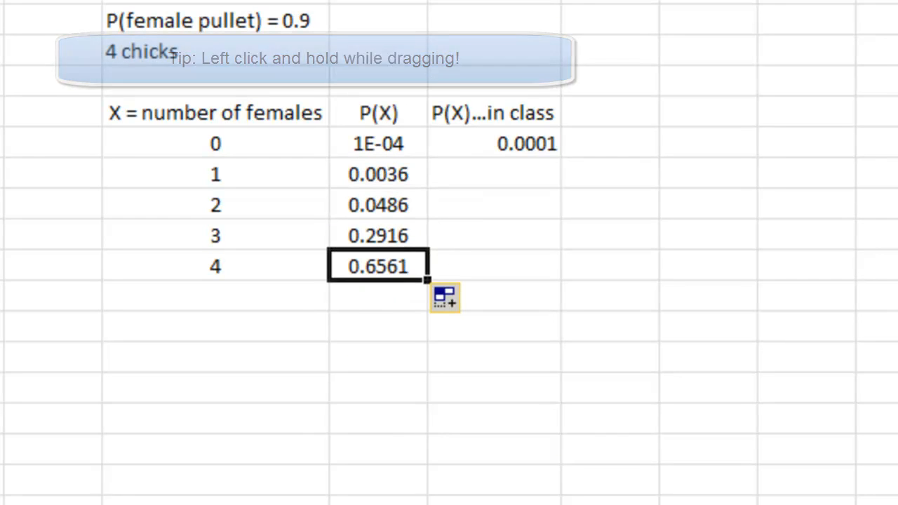
Step: Total the P(X) probabilities in G12 with a SUM formula over G7:G11
key("Down")
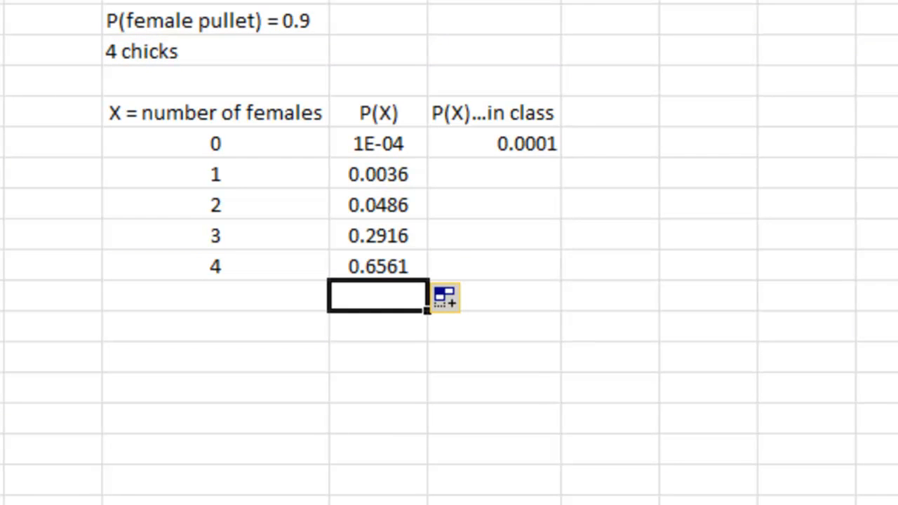
type("=sum(")
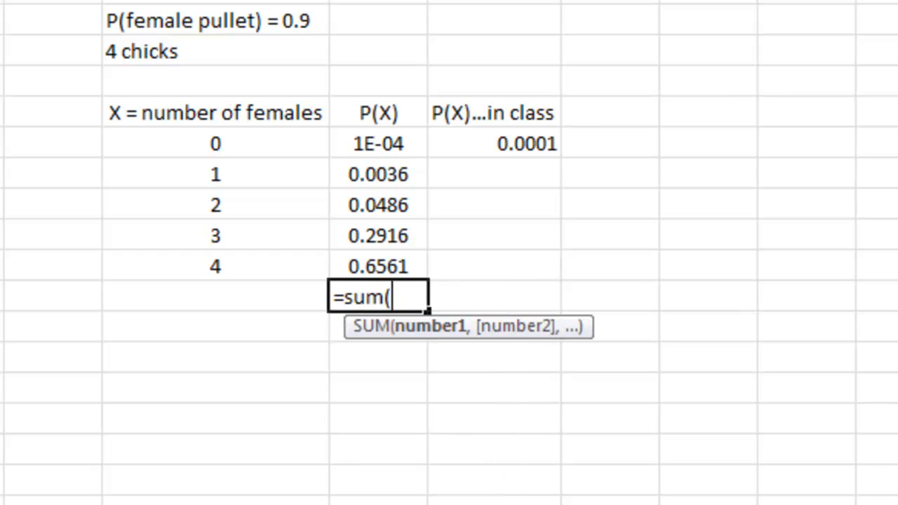
left_click_drag(361, 143, 357, 265)
type(")")
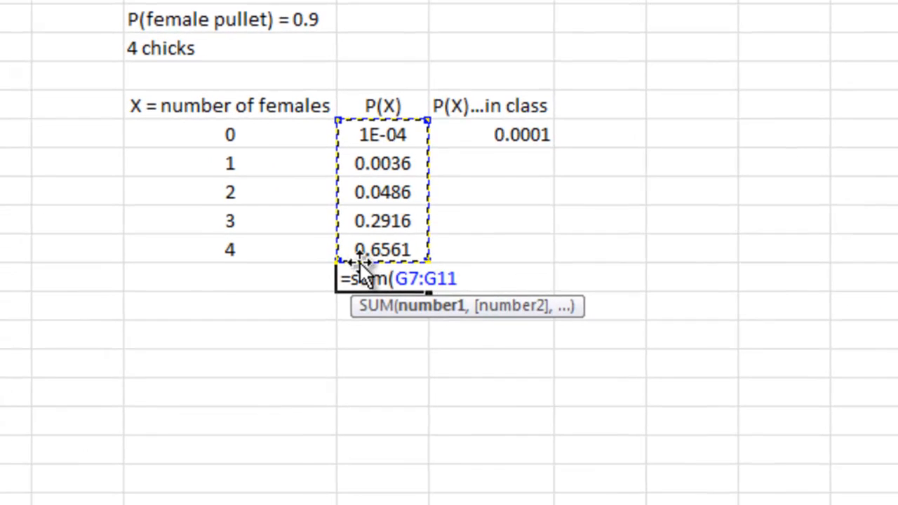
key("Return")
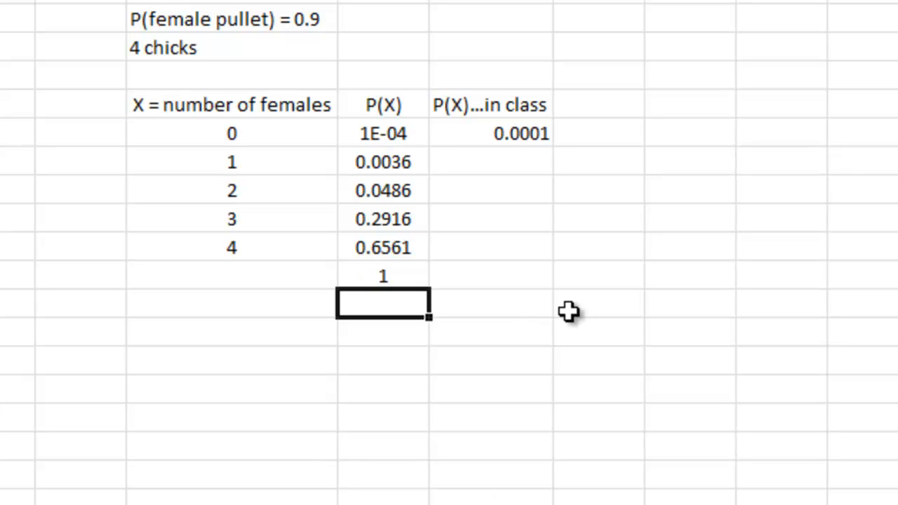
Step: Enter the in-class formula =(0.9)*(0.1)^3 for 1 female in H8
left_click(538, 164)
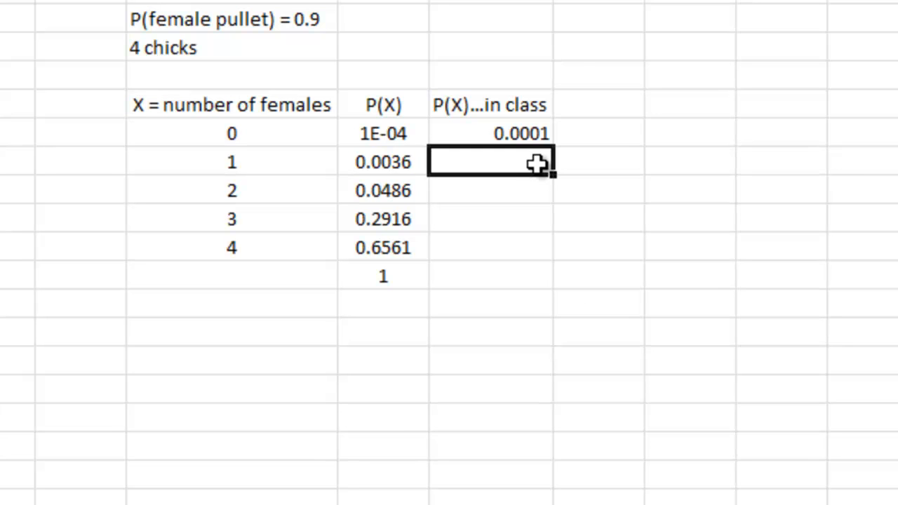
type("=(")
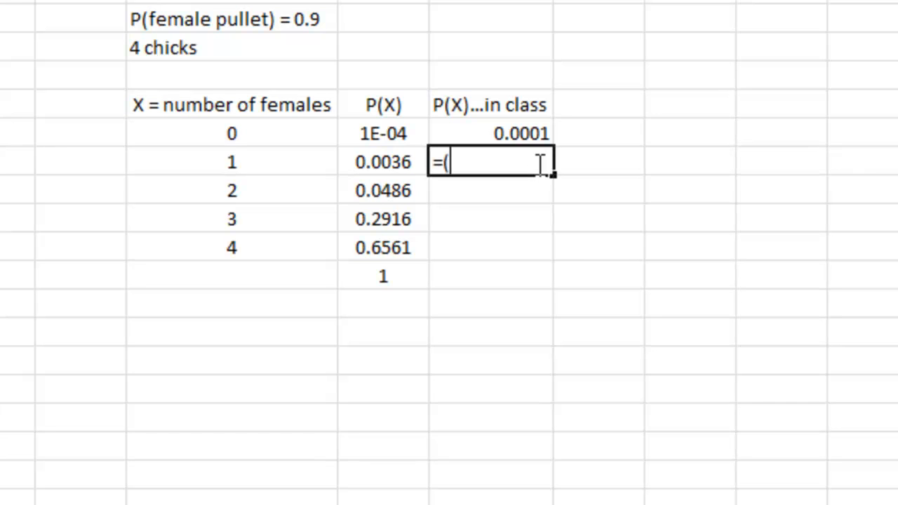
type("0.9)")
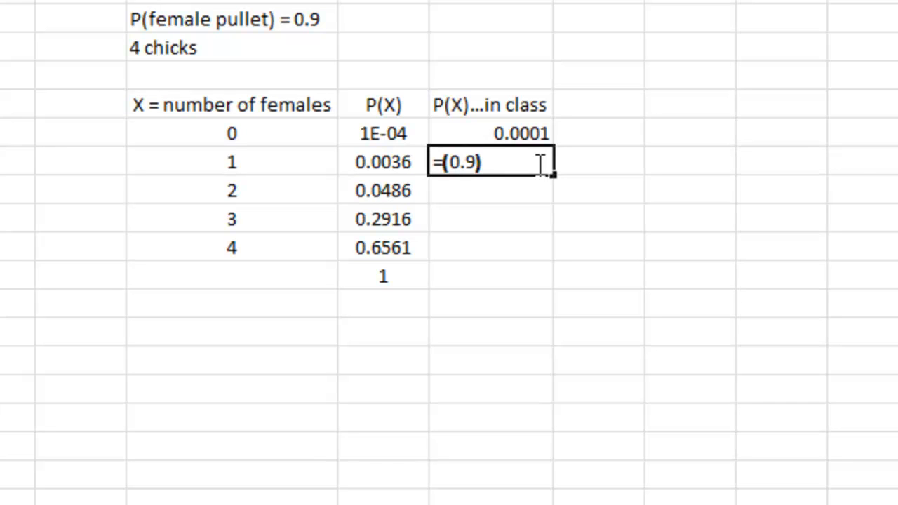
type("*(")
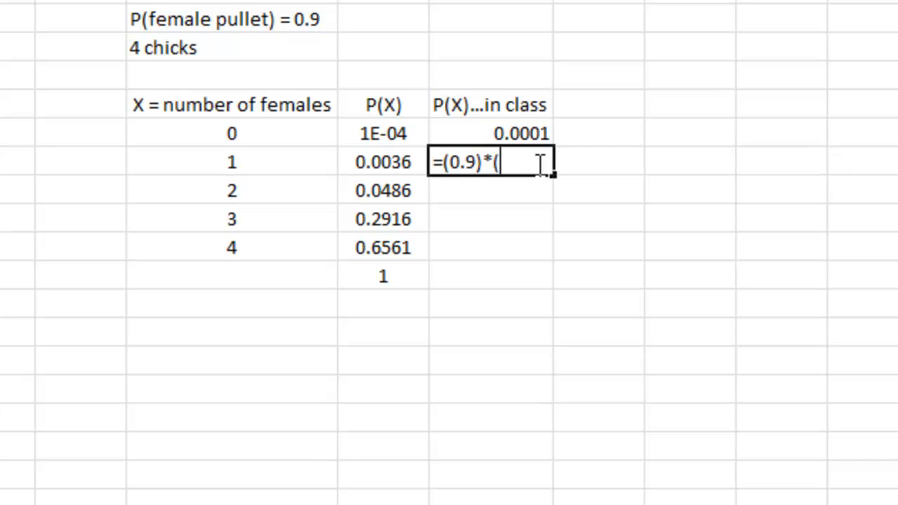
type("0.1)^3")
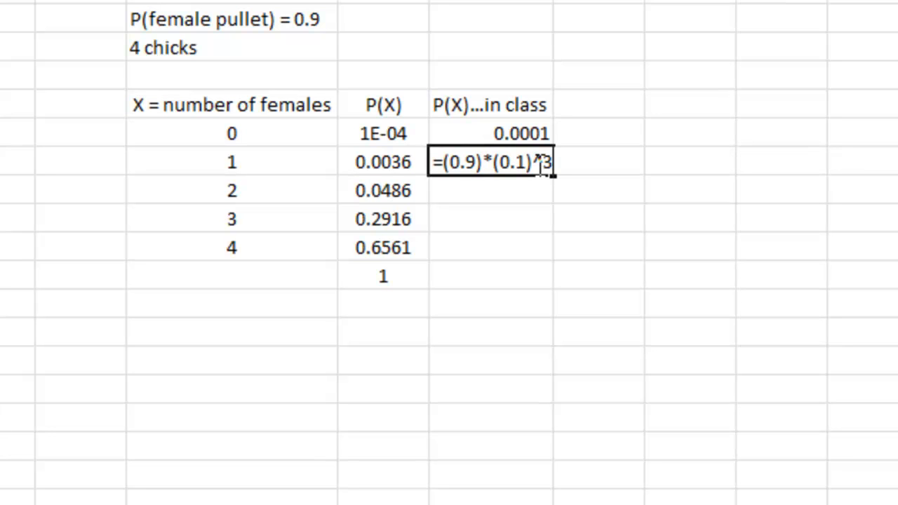
key("Return")
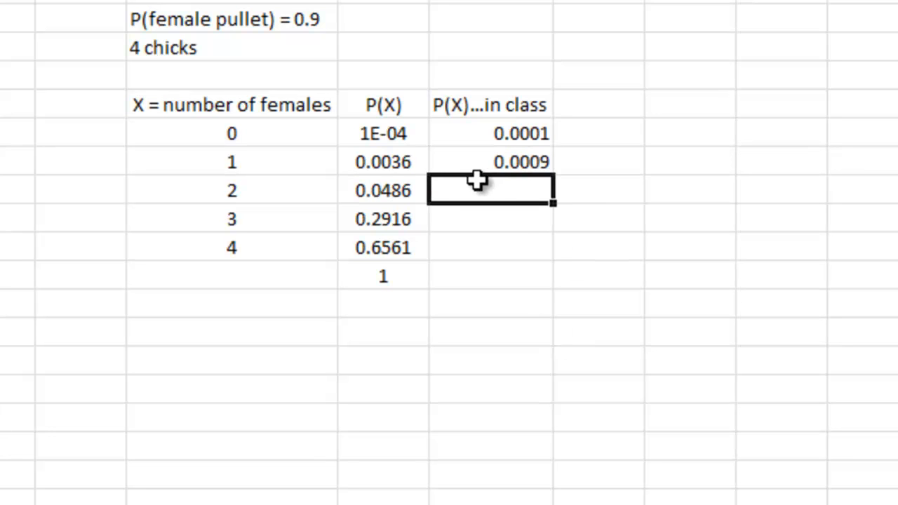
Step: Correct the H8 formula by inserting the factor 4, making it =4*(0.9)*(0.1)^3
left_click(489, 160)
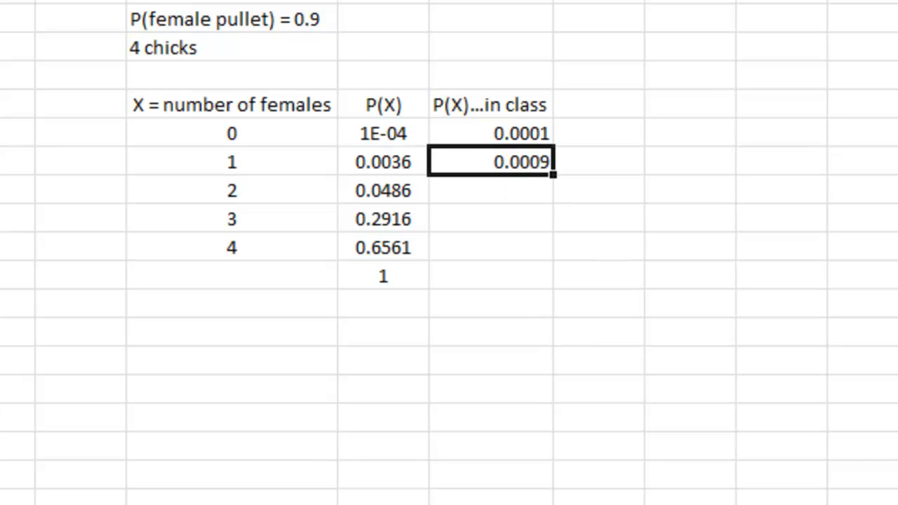
key("F2")
key("Home")
key("Right")
type("4*")
key("Return")
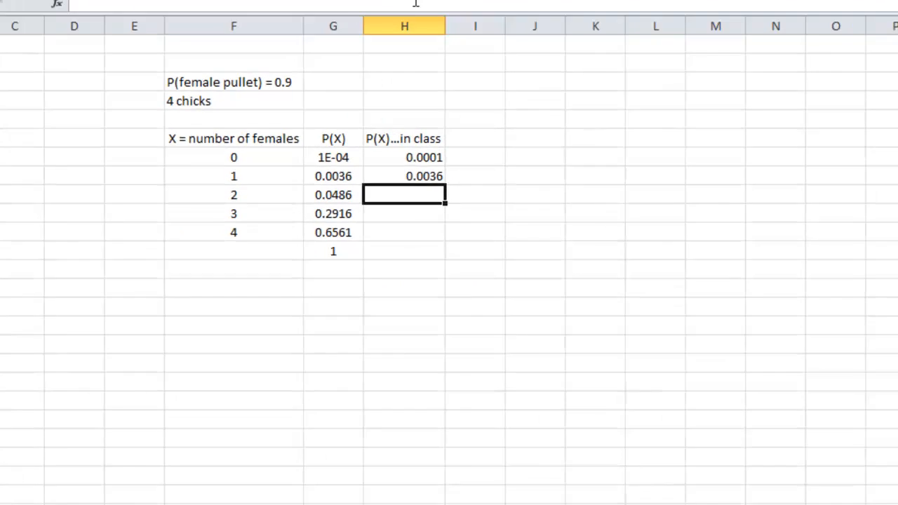
Step: Remove the in-class comparison values in column H and clear the total in G12
left_click(424, 6)
right_click(424, 6)
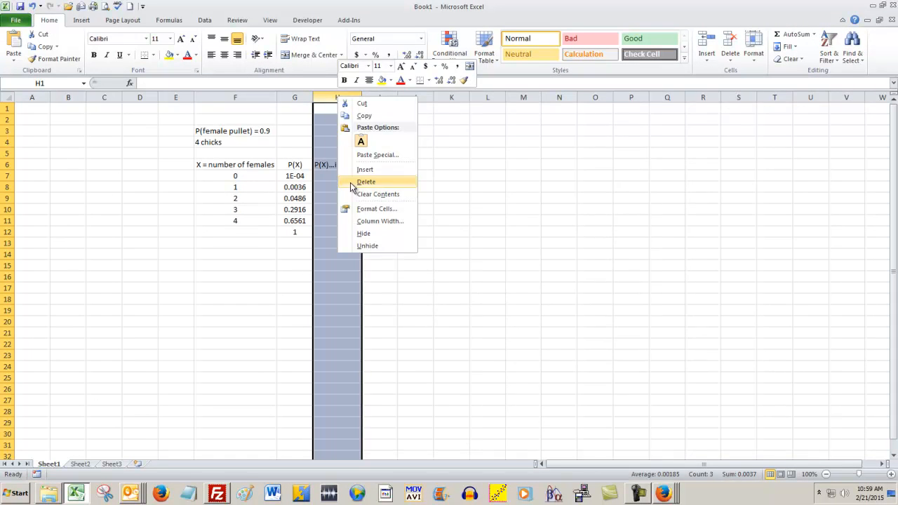
left_click(366, 182)
left_click(290, 231)
key("Delete")
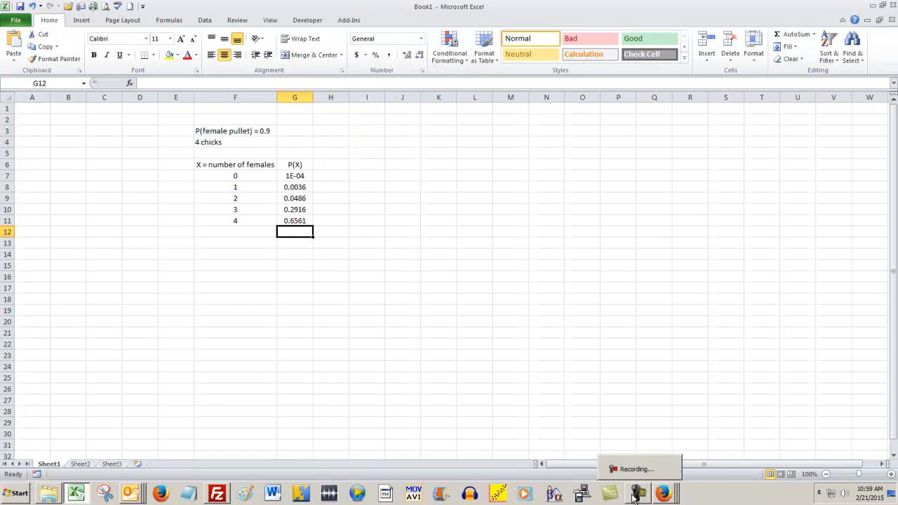
left_click_drag(323, 356, 327, 344)
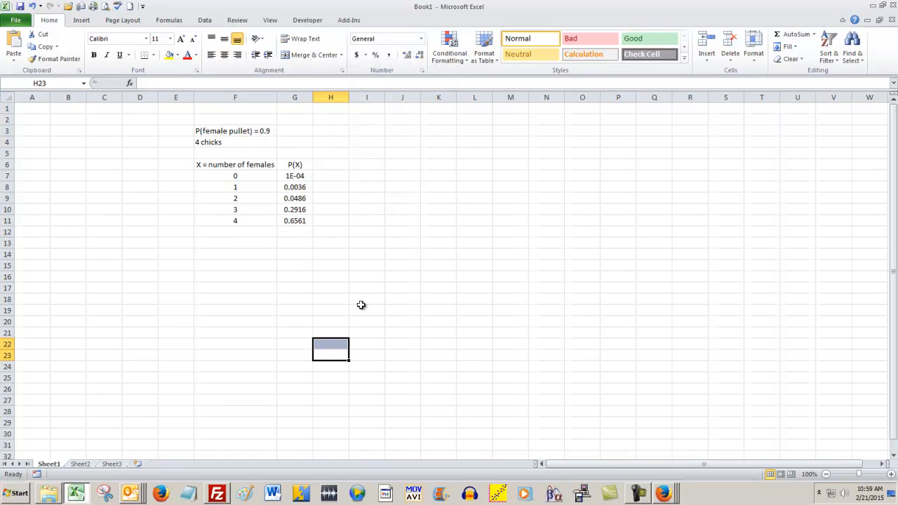
left_click(264, 267)
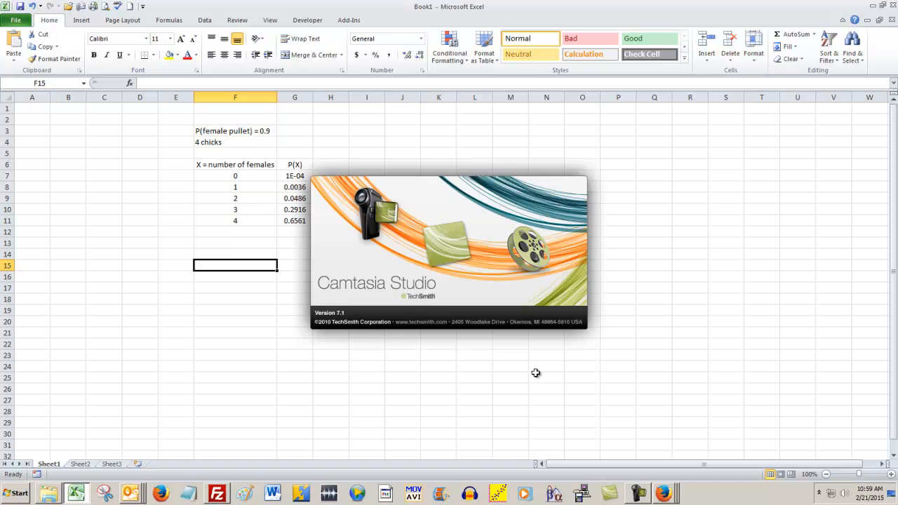
left_click(367, 303)
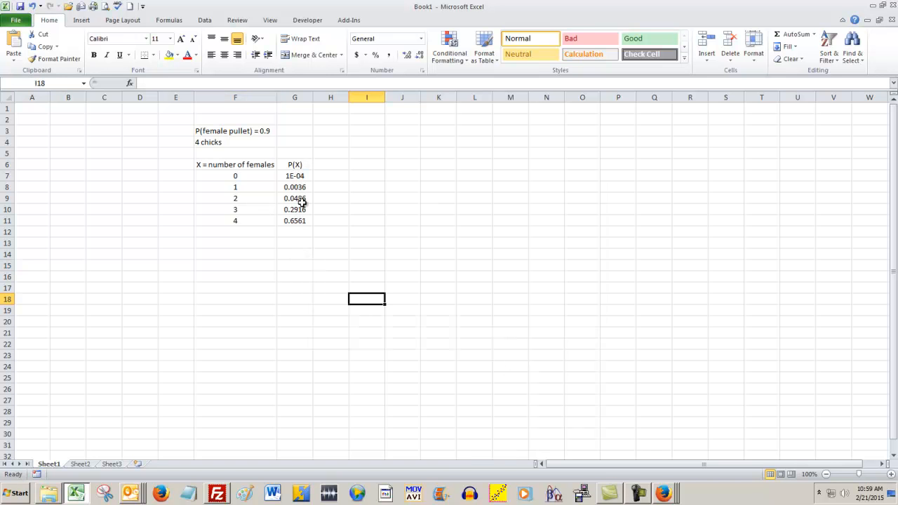
Step: Insert a clustered column chart from the distribution table F6:G11
left_click(205, 165)
left_click_drag(206, 165, 295, 221)
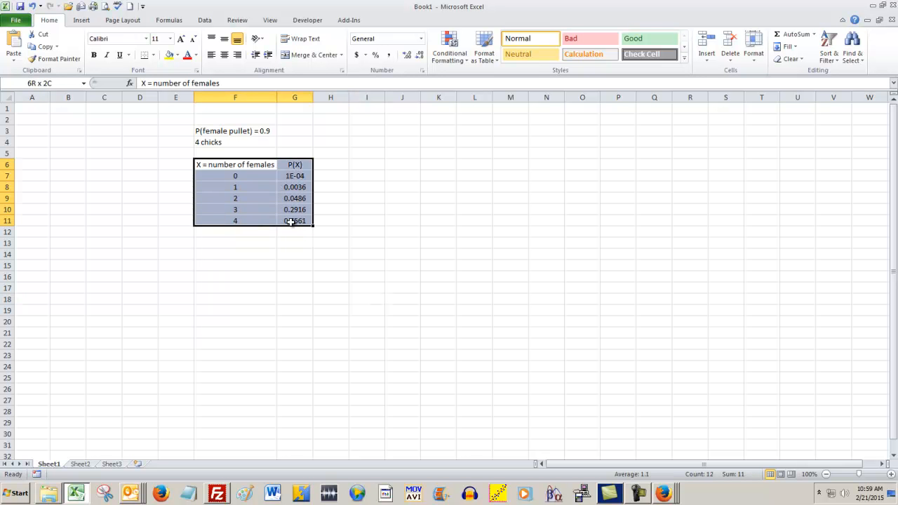
left_click(83, 20)
left_click(212, 43)
left_click(124, 7)
Step: Remove the number-of-females series from the column chart, and delete the chart itself
left_click(551, 343)
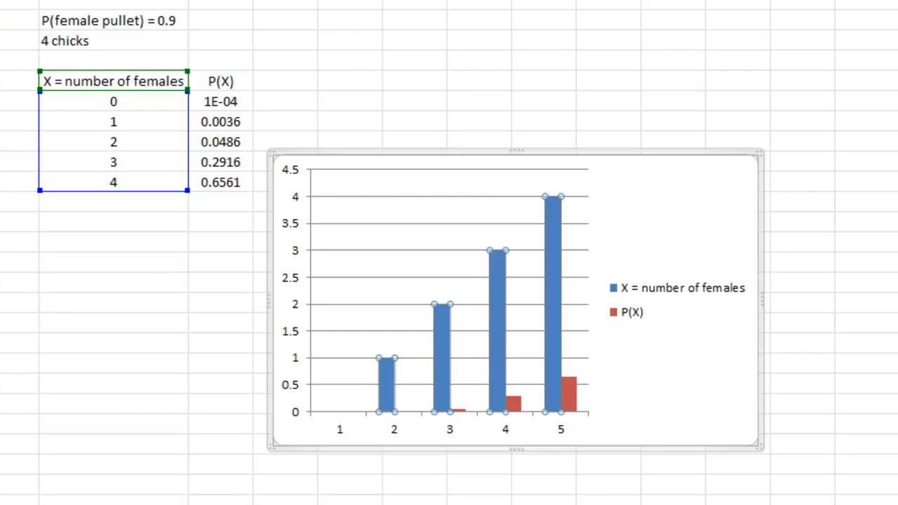
key("Delete")
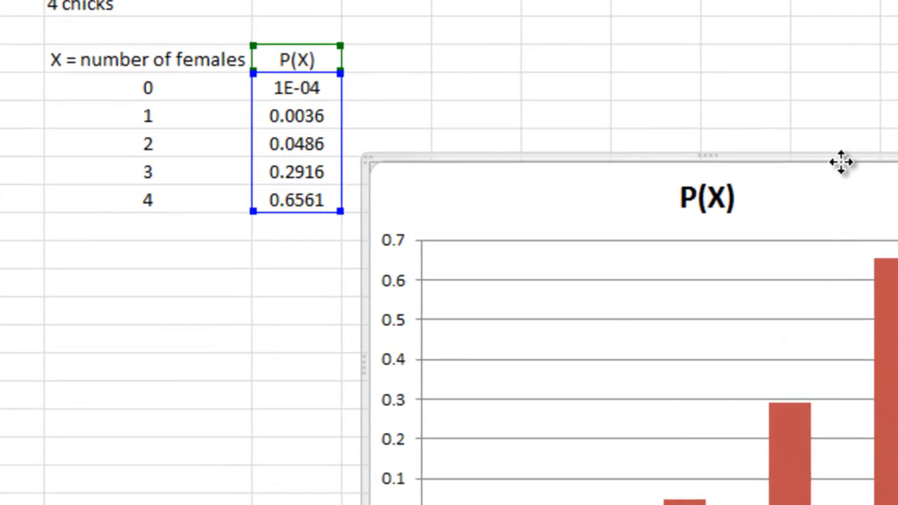
key("Delete")
left_click(652, 188)
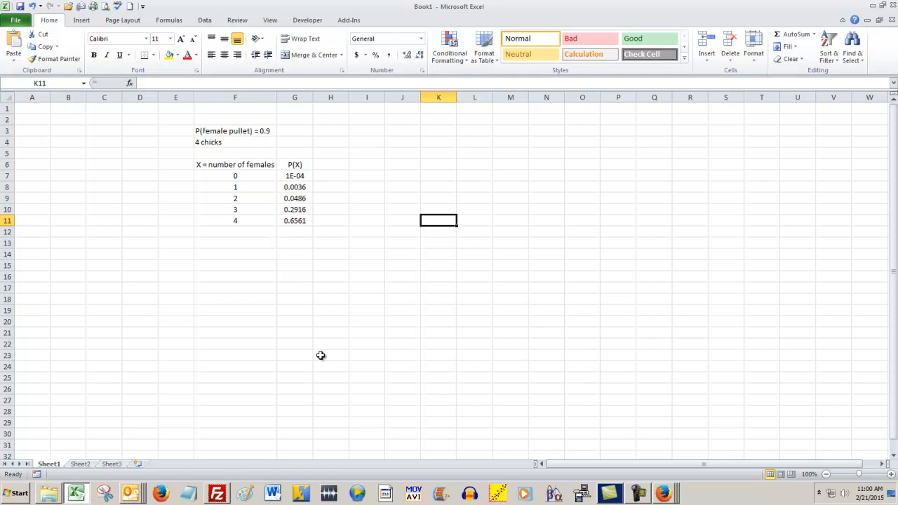
Step: Clear the "4 chicks" text in F4 and the female pullet probability text in F3
left_click(219, 143)
key("Delete")
key("Up")
key("Delete")
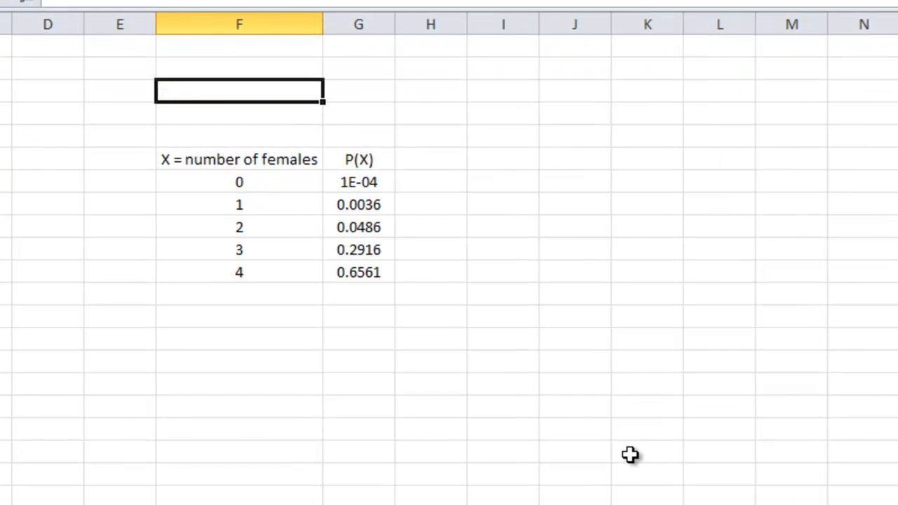
Step: Enter the label "Flock size" in F4 and the value 30 in G4
key("Down")
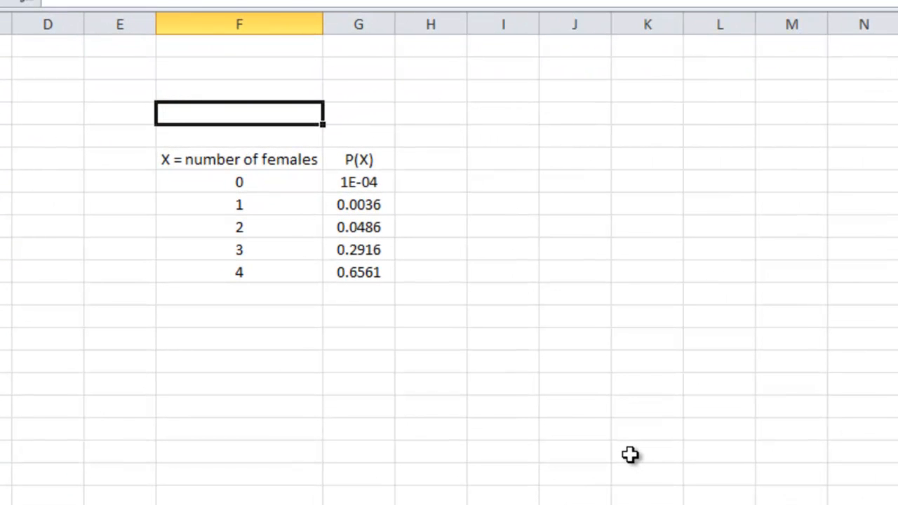
type("Flock size")
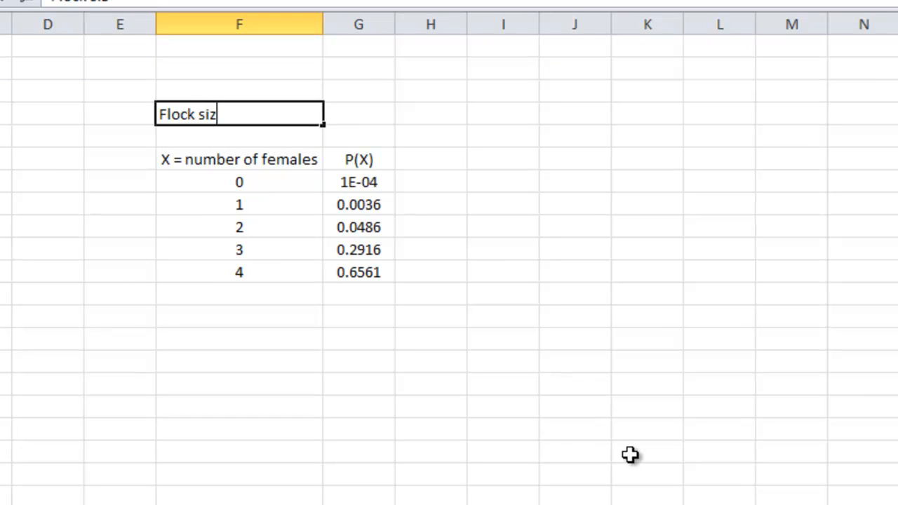
key("Tab")
type("30")
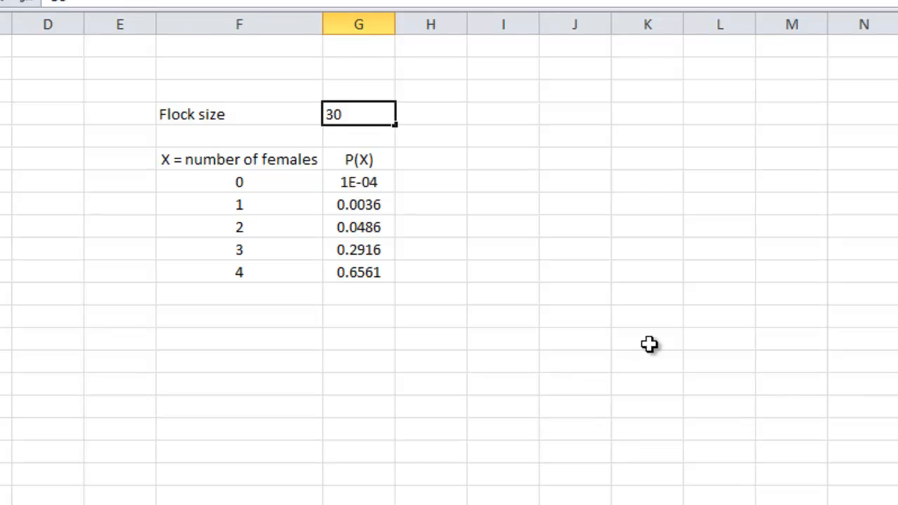
left_click(572, 291)
Step: Enter the label "P(female pullet)" in F3 and the value 0.9 in G3
left_click(325, 30)
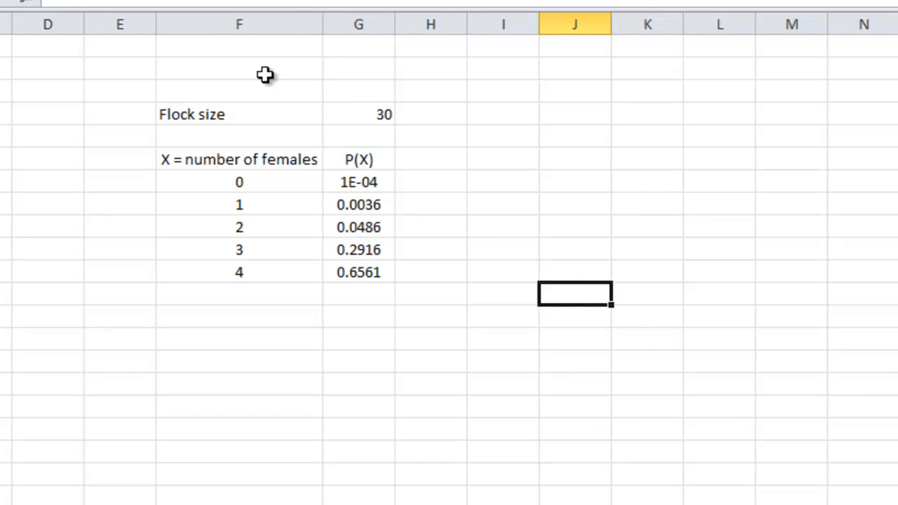
left_click(242, 83)
type("P(female pullet)")
key("Tab")
type("0.9")
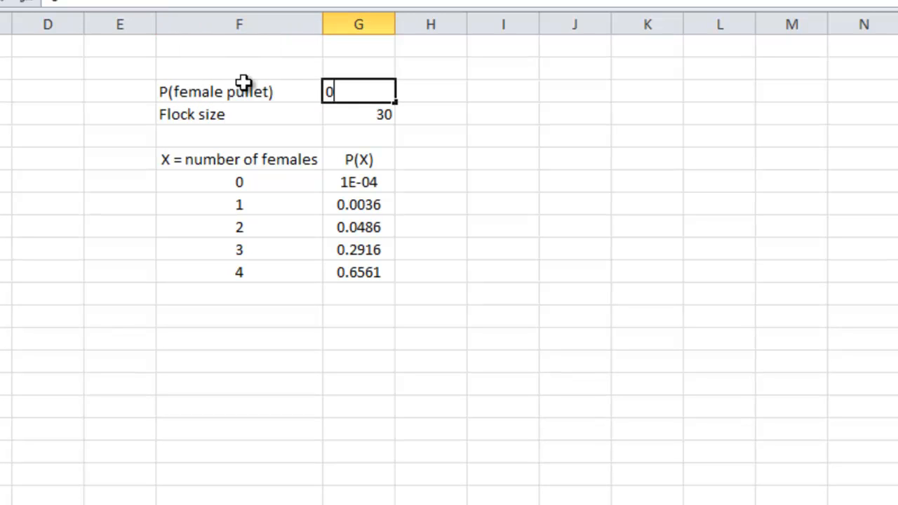
key("Return")
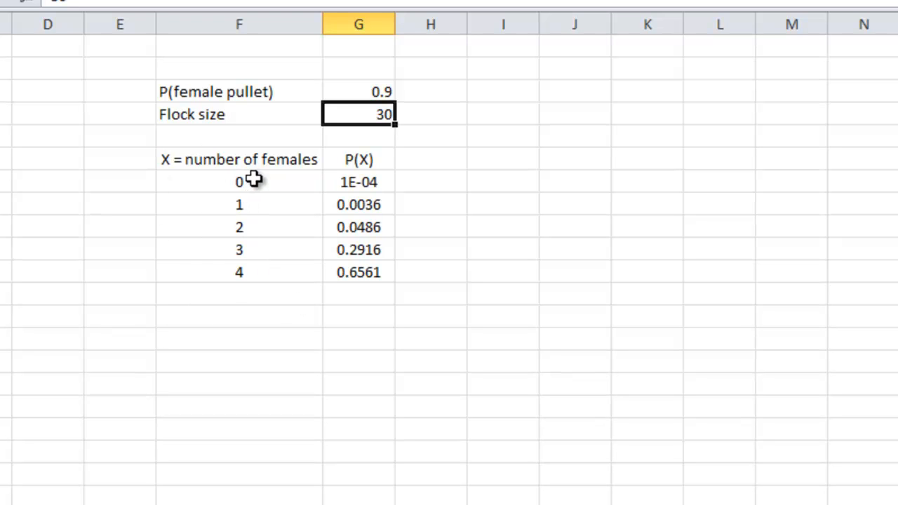
Step: Extend the number-of-females series from F7:F10 down to F37 so it runs from 0 to 30
left_click_drag(257, 182, 251, 249)
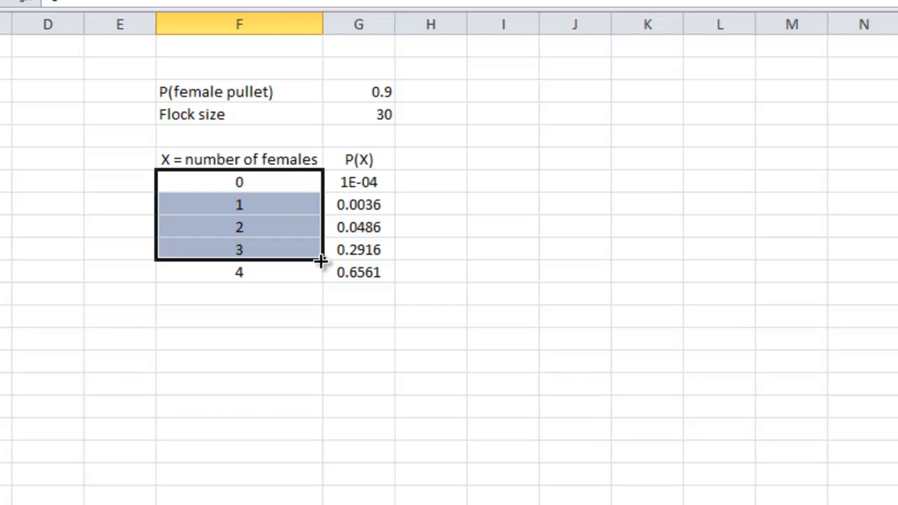
left_click_drag(323, 255, 320, 504)
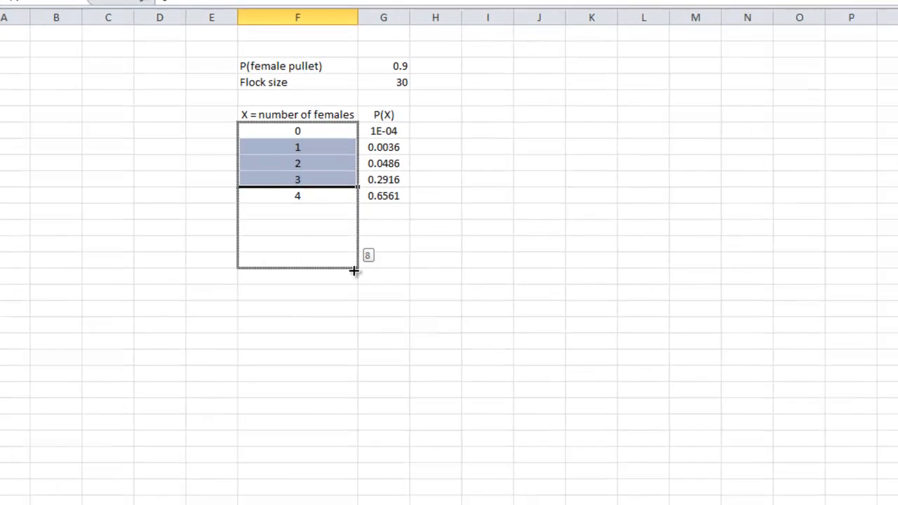
left_click_drag(361, 340, 360, 420)
scroll(485, 385, "up", 2)
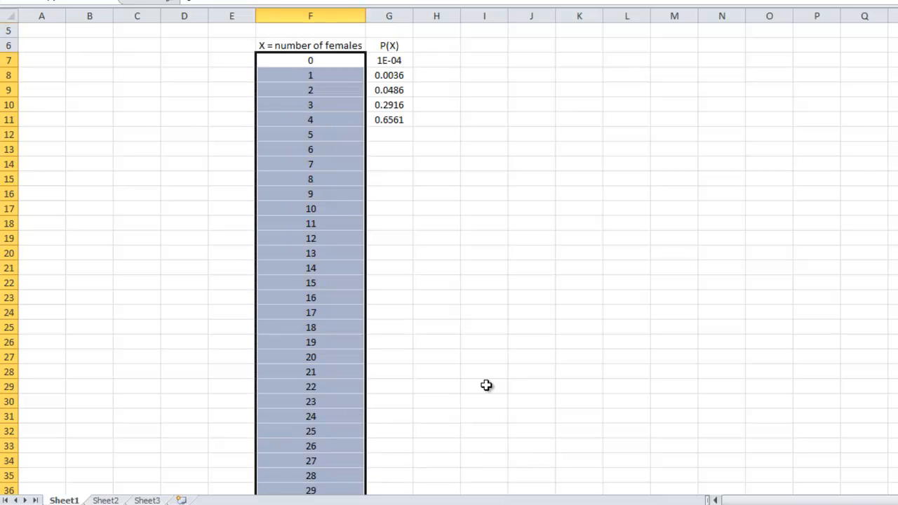
scroll(486, 385, "down", 1)
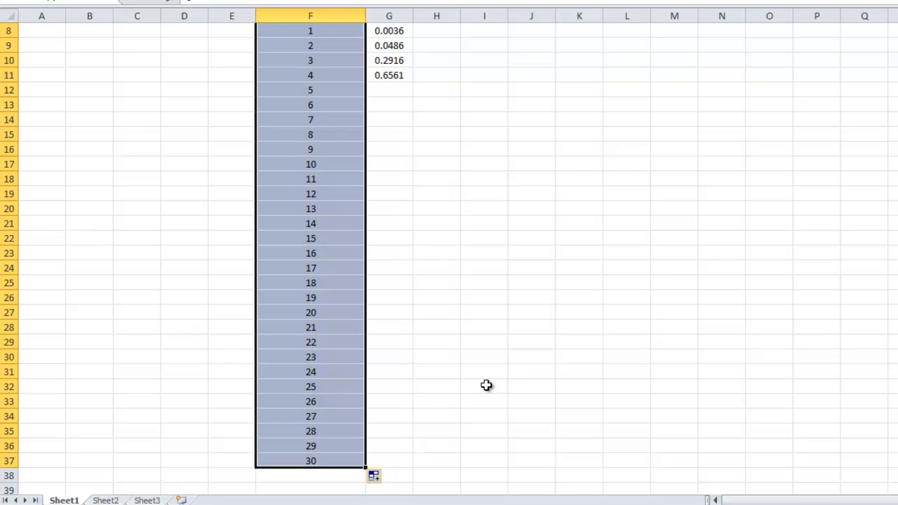
Step: Fill the P(X) formula from G7 down through G31, and check the formulas in G7 and G12
scroll(486, 385, "up", 1)
scroll(487, 385, "up", 2)
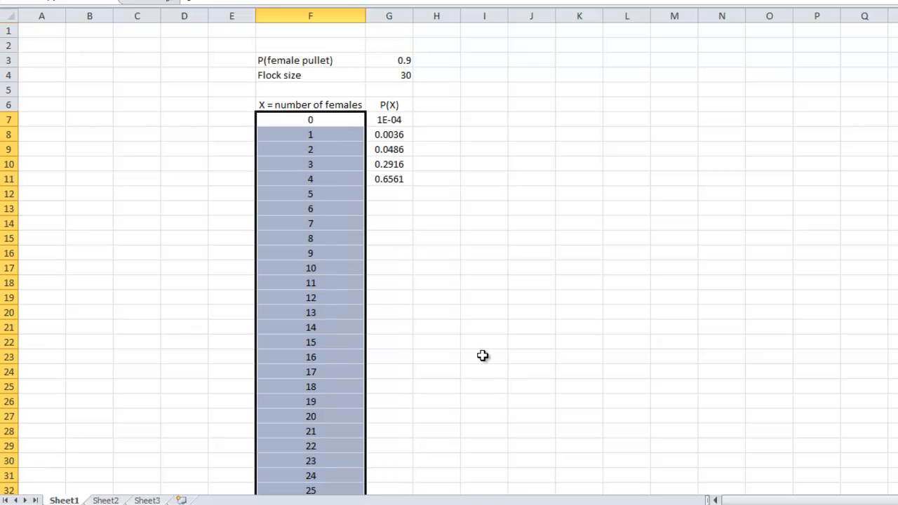
left_click(386, 124)
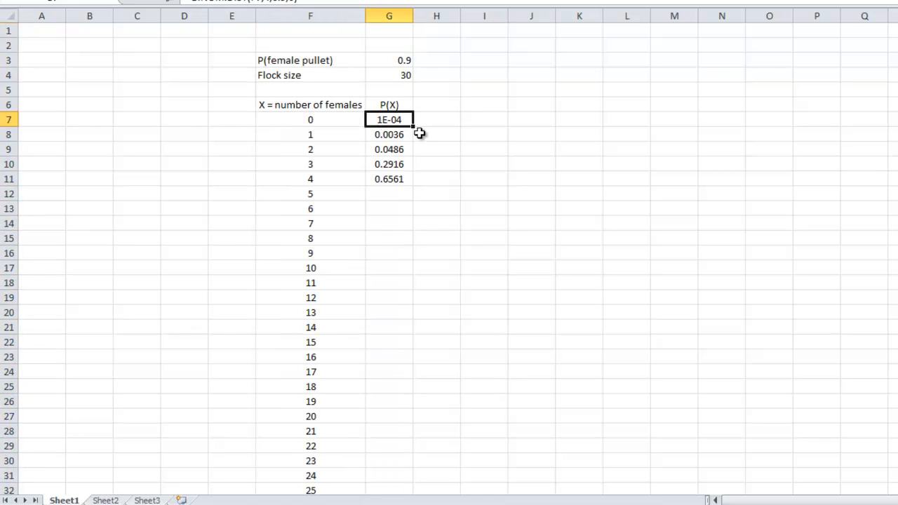
left_click_drag(415, 128, 400, 481)
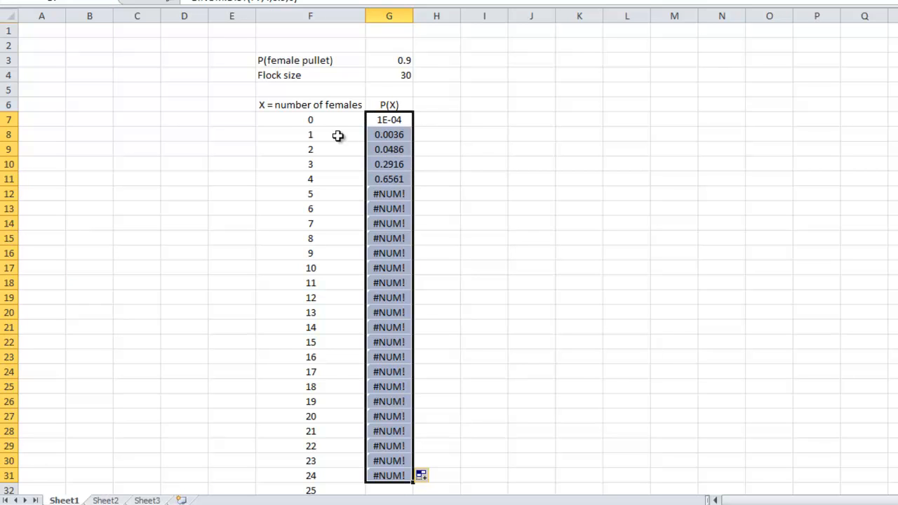
left_click(381, 123)
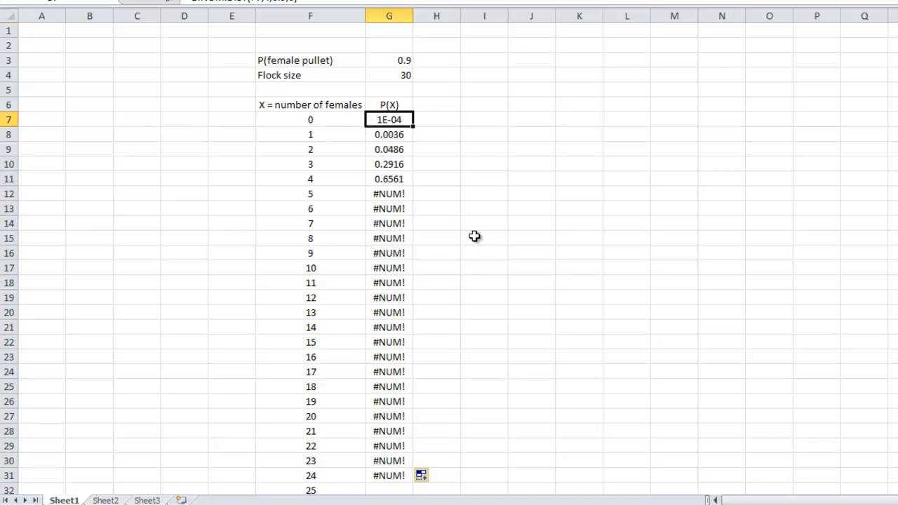
left_click(386, 188)
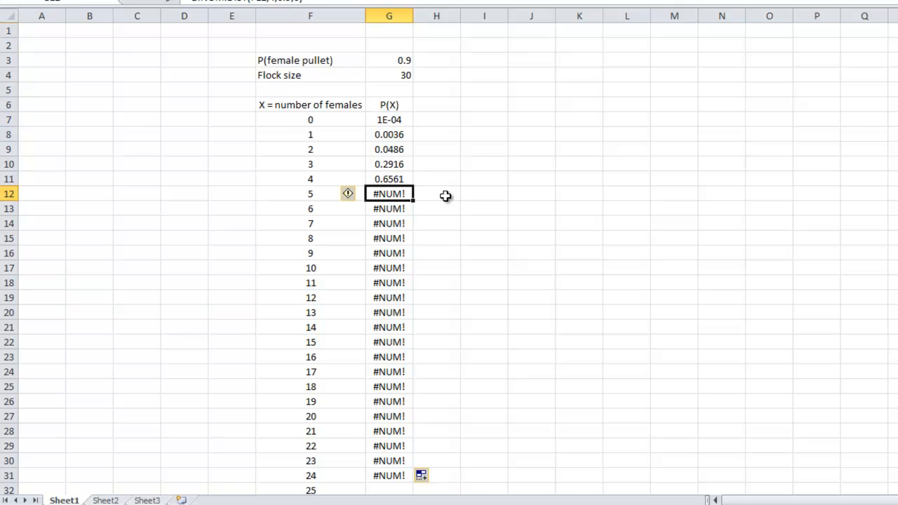
Step: Edit the G7 formula to take trials from G4 and probability from G3: =BINOM.DIST(F7,G4,G3,0)
key("Up")
key("Up")
key("Up")
key("Up")
key("Up")
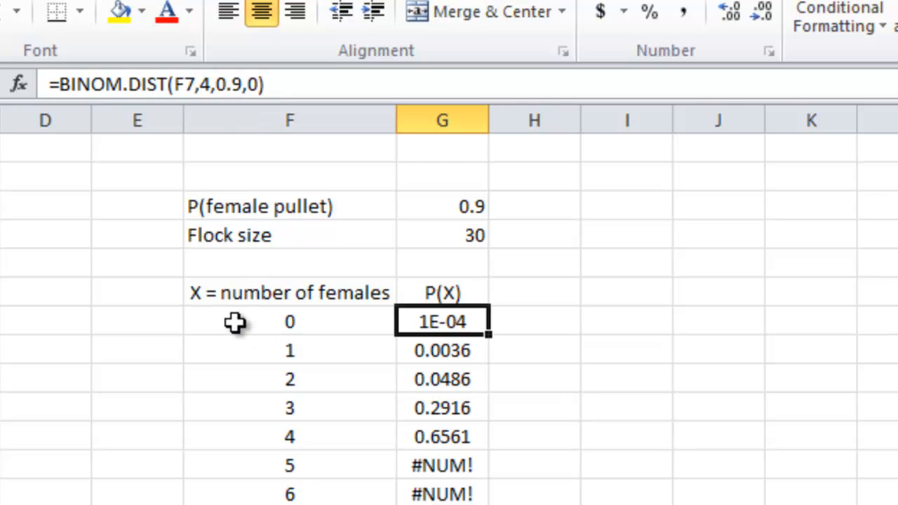
left_click(204, 87)
double_click(204, 85)
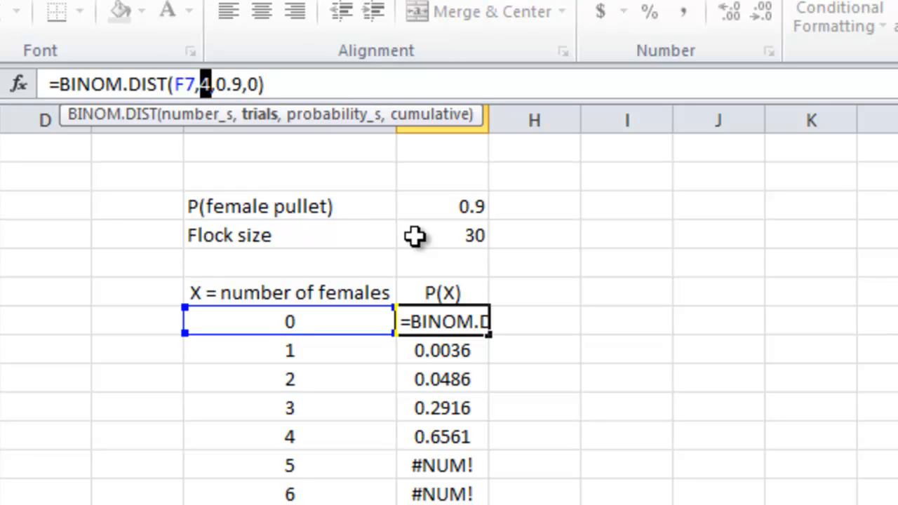
left_click(414, 236)
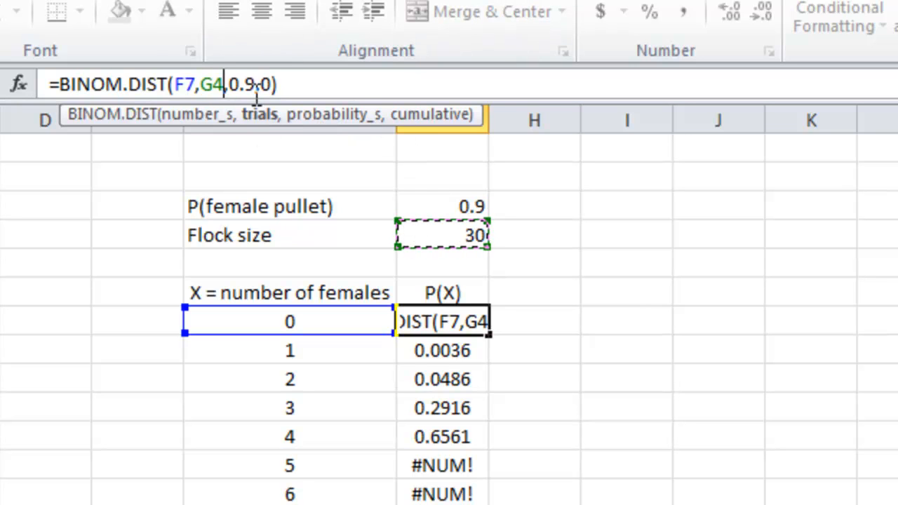
left_click_drag(253, 88, 235, 90)
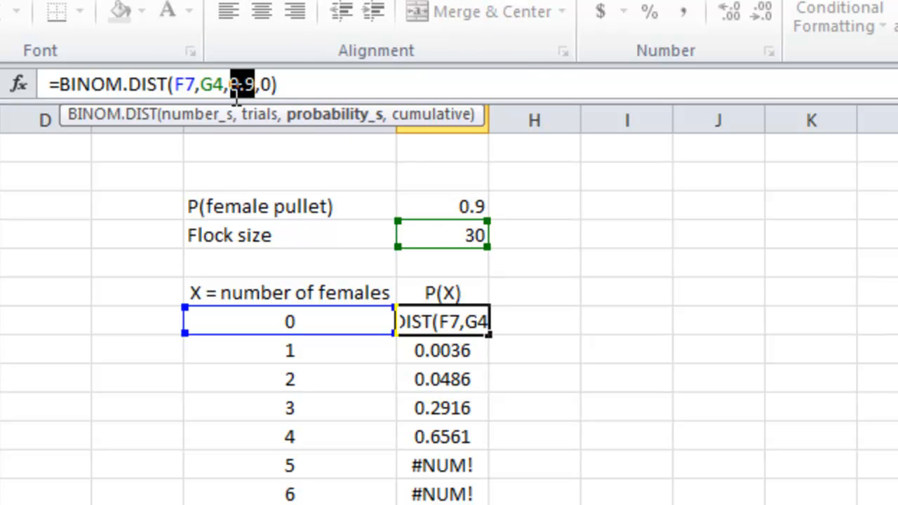
left_click(444, 208)
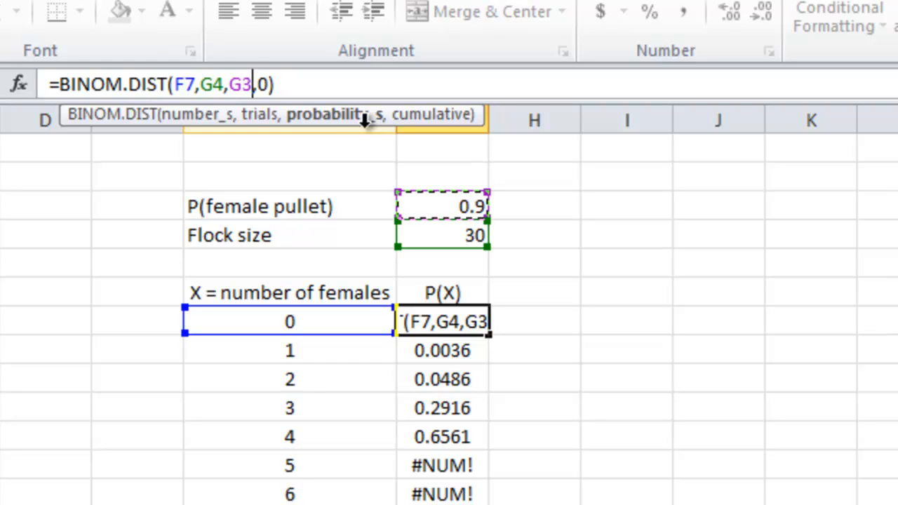
left_click(258, 85)
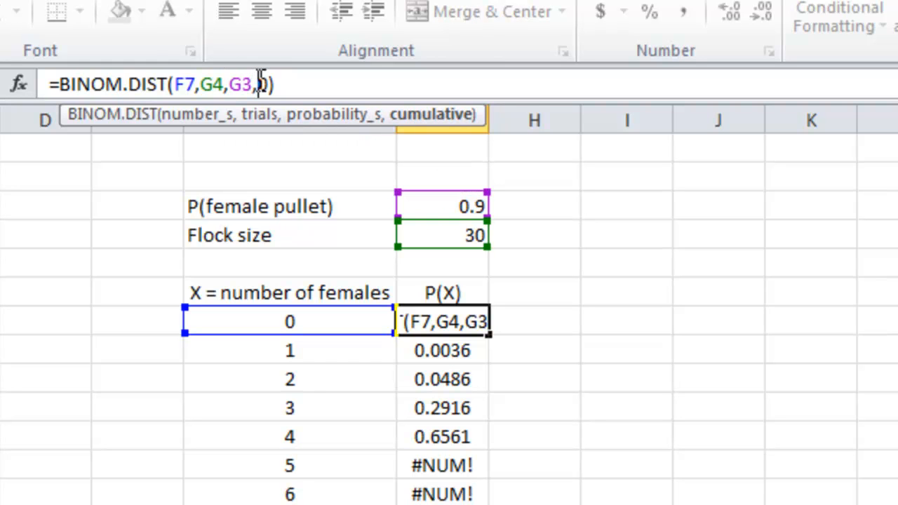
key("Return")
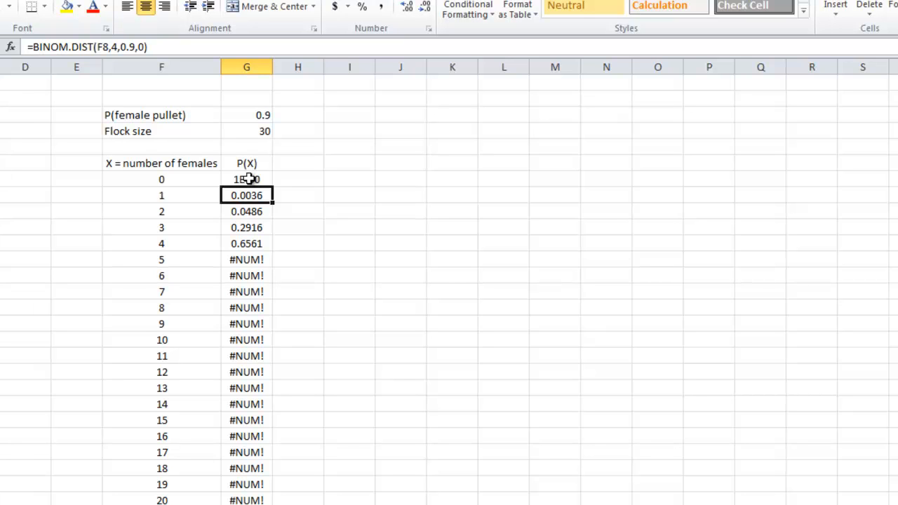
Step: Try filling the P(X) formula from G7 down through G37, and check the cell references in G8
left_click(249, 179)
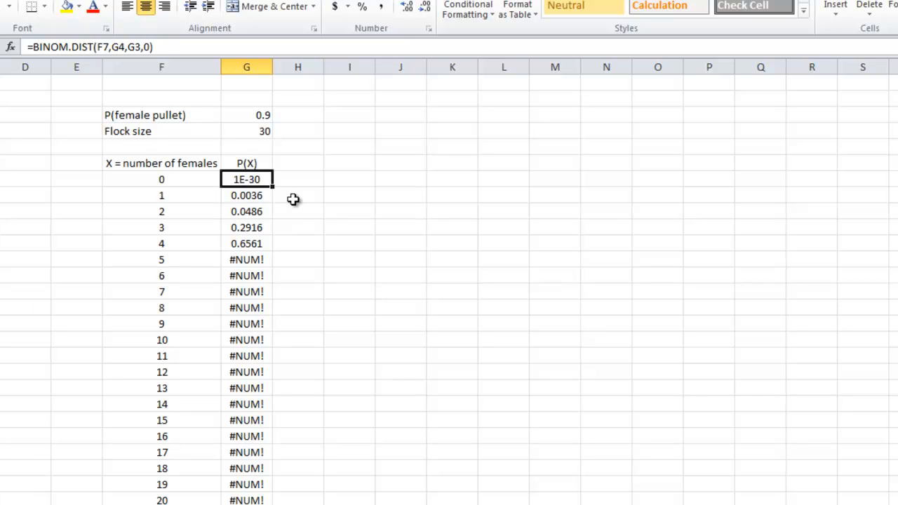
left_click_drag(274, 186, 298, 504)
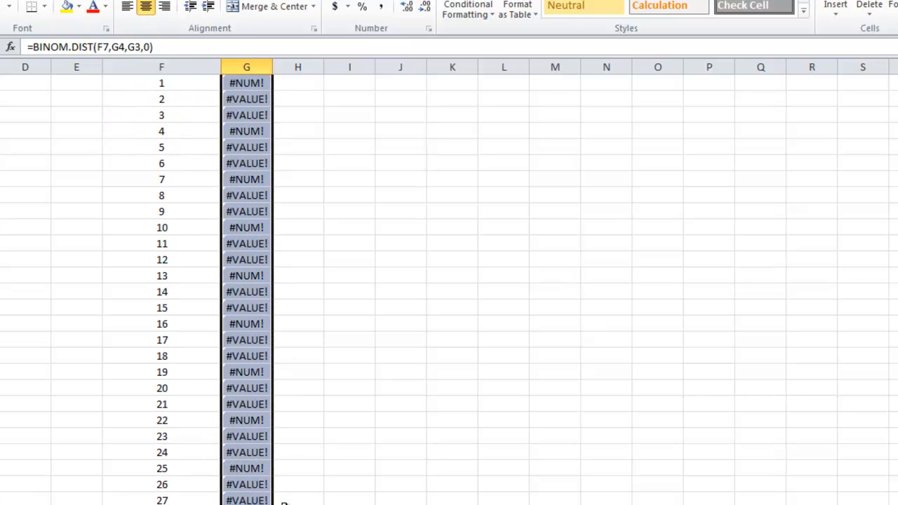
scroll(302, 307, "up", 3)
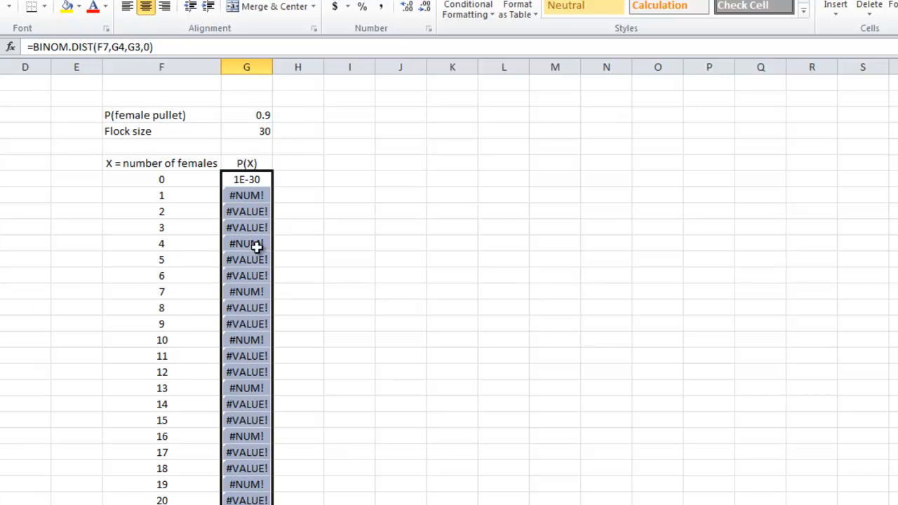
left_click(247, 196)
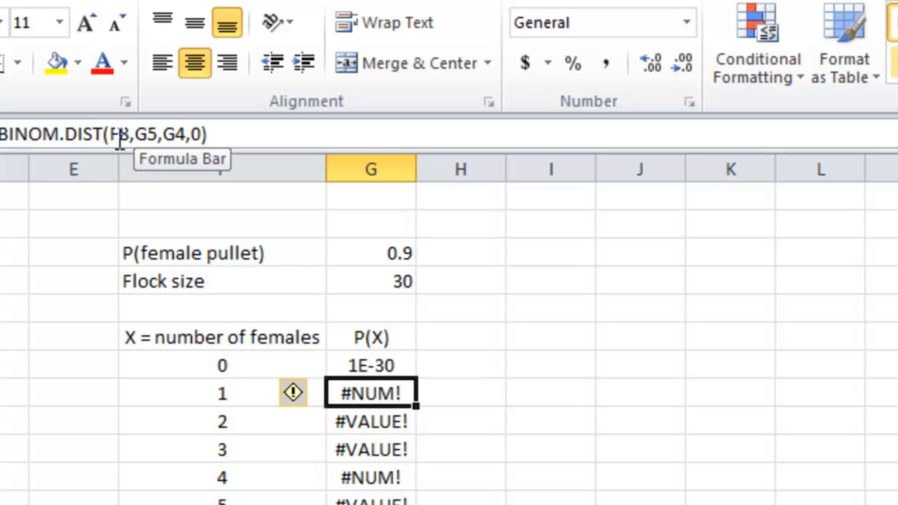
left_click(220, 386)
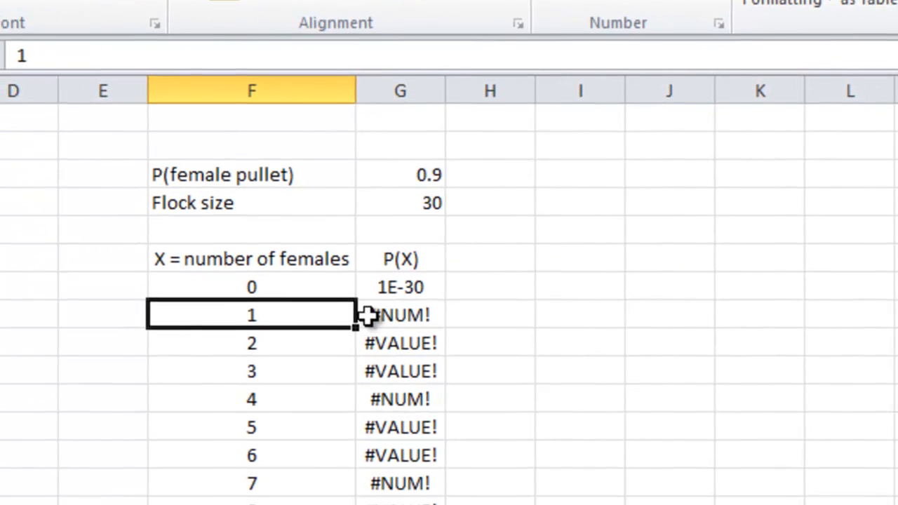
left_click(334, 394)
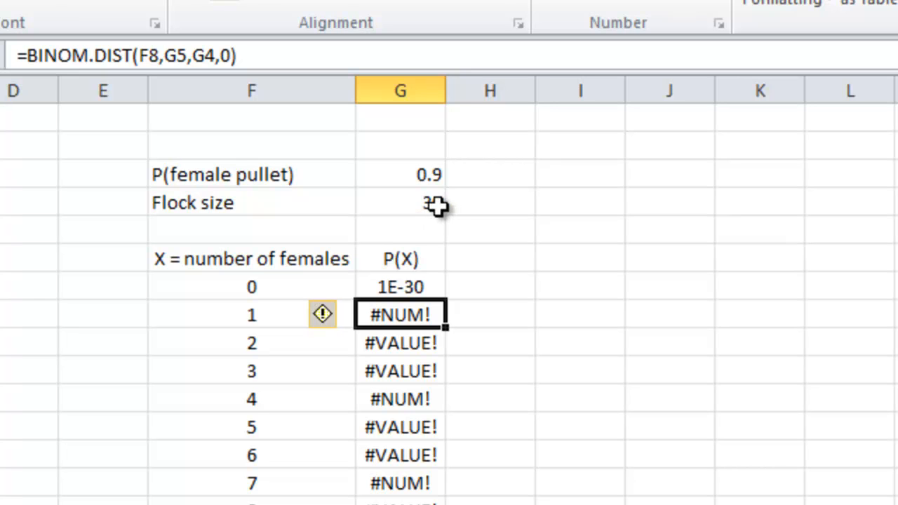
Step: Make the flock size and probability references in G7 absolute, giving =BINOM.DIST(F7,$G$4,$G$3,0)
left_click(411, 287)
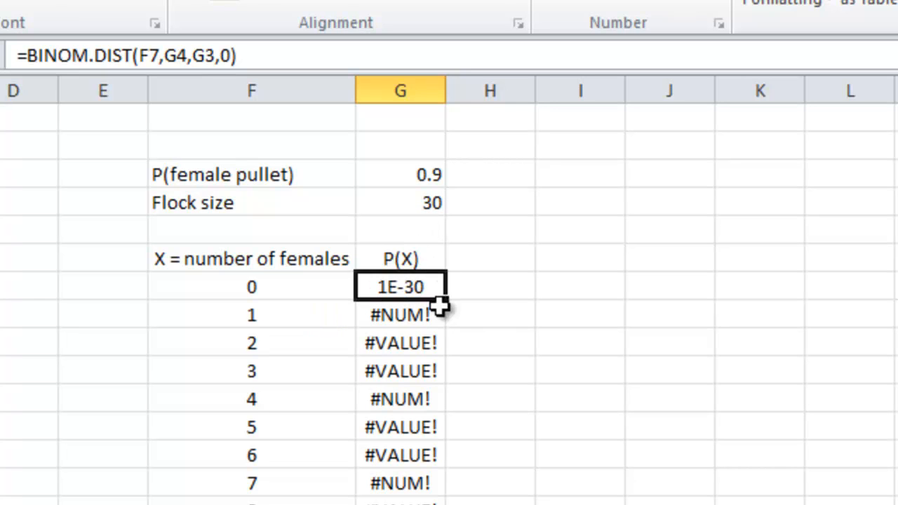
left_click(160, 54)
mouse_move(176, 54)
left_mouse_down()
mouse_move(191, 54)
mouse_move(167, 58)
left_mouse_up()
left_click(167, 58)
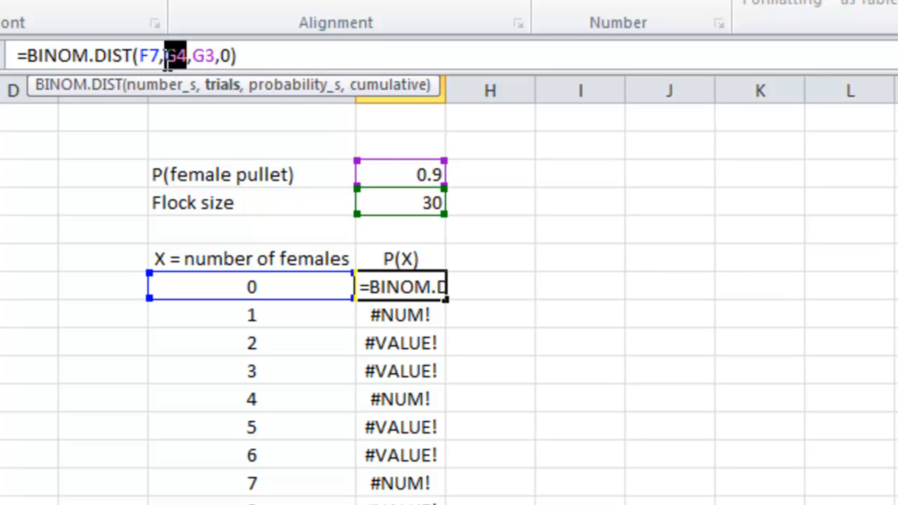
key("F4")
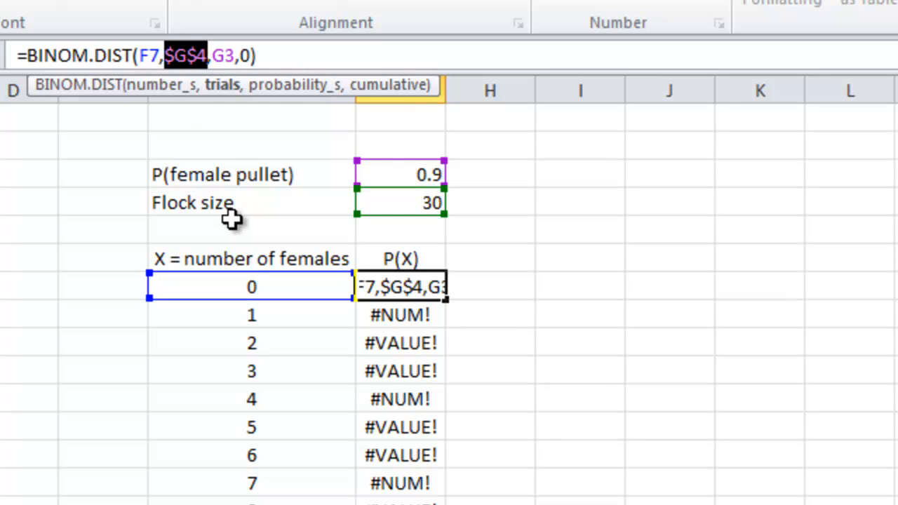
left_click_drag(237, 55, 212, 55)
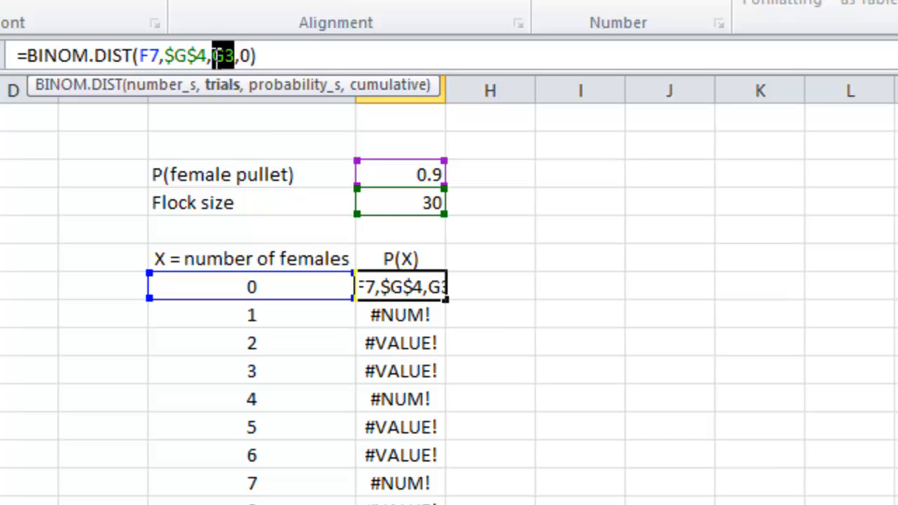
key("F4")
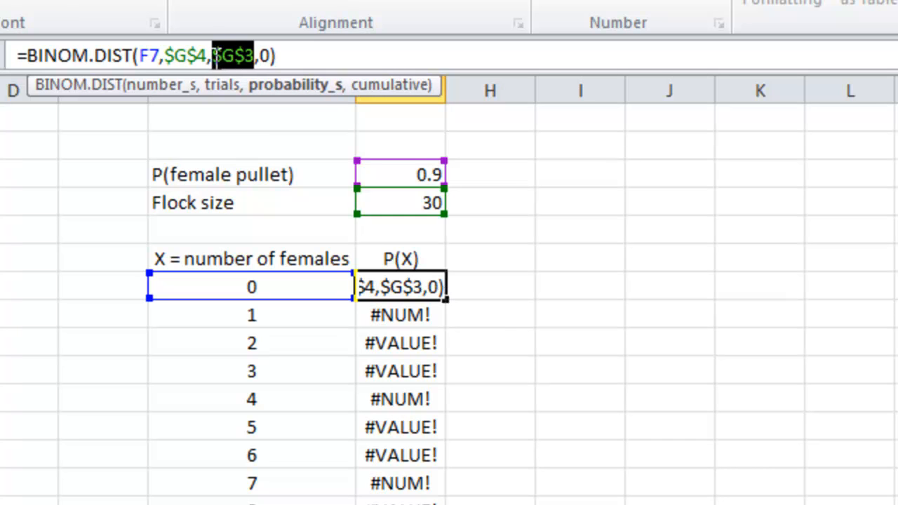
key("Return")
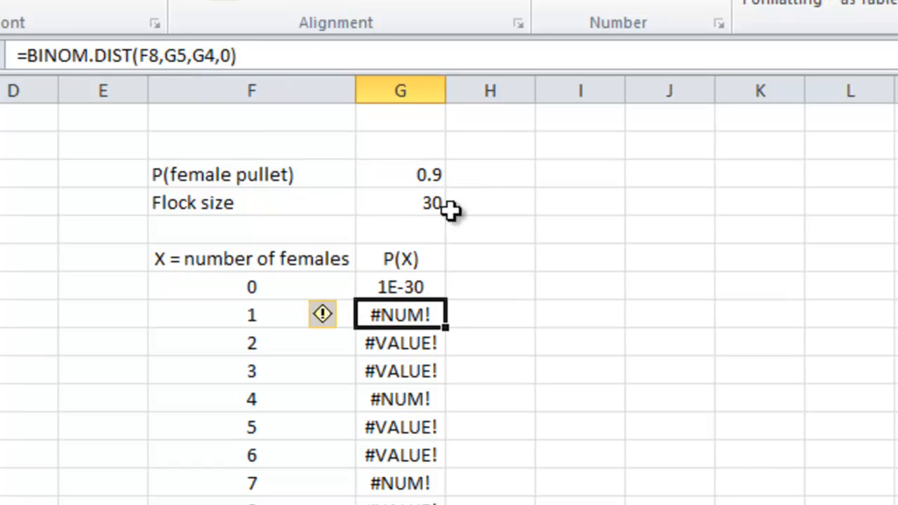
Step: Fill the P(X) formula with absolute references from G7 down through G37
left_click(419, 286)
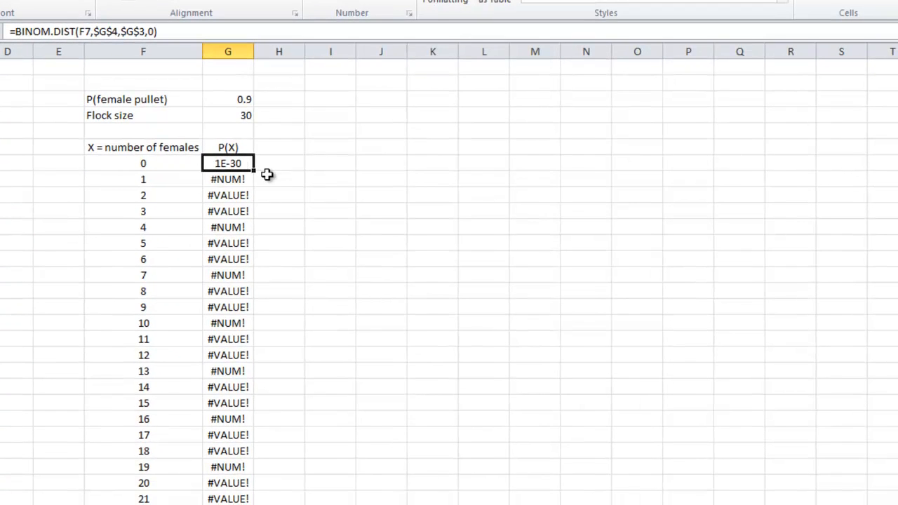
left_click_drag(253, 172, 298, 442)
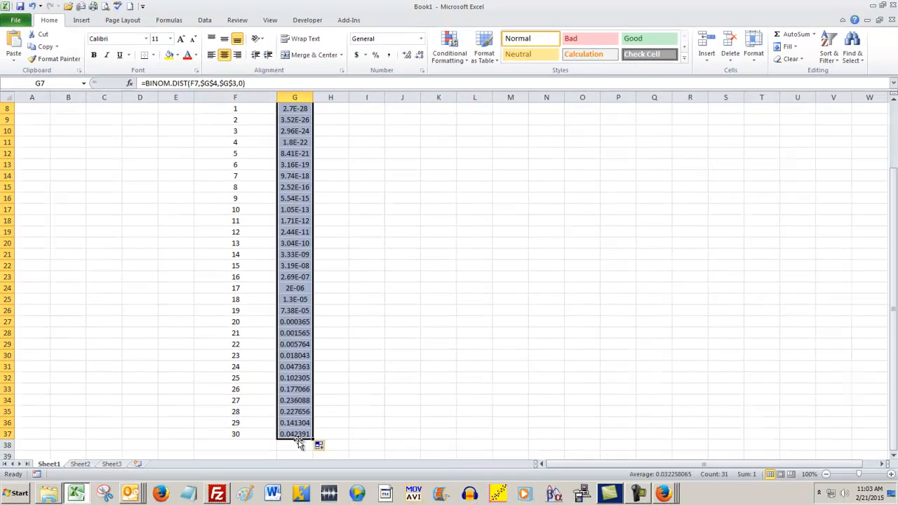
left_click(357, 286)
scroll(322, 233, "up", 3)
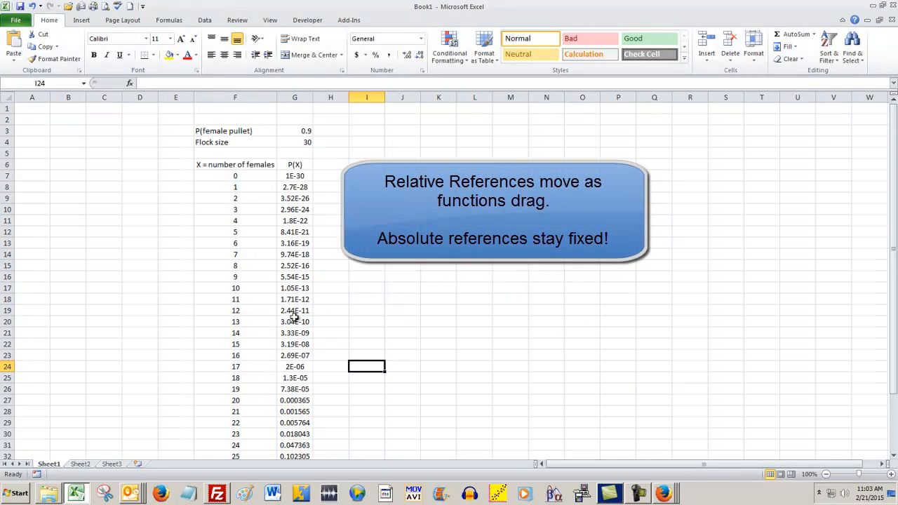
Step: Examine the filled P(X) formulas between G7 and G24 for relative and absolute references, and review the probabilities down to row 37
left_click(306, 299)
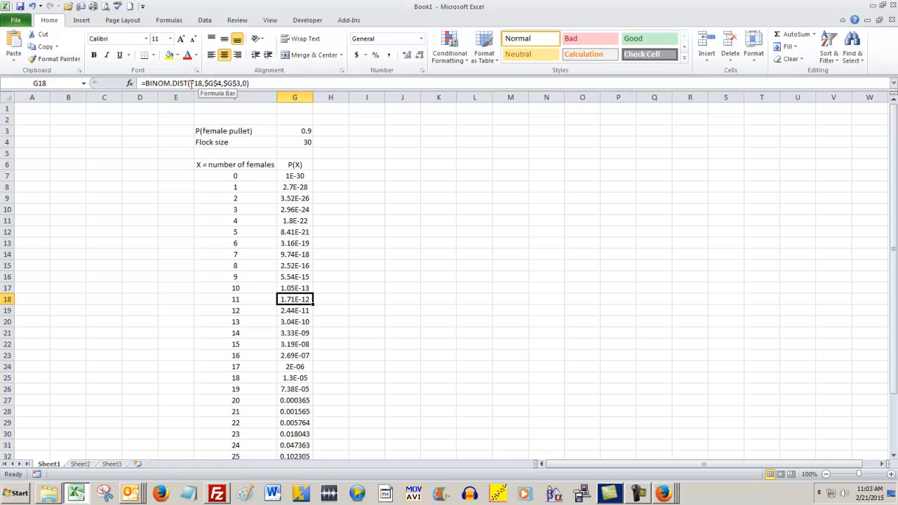
key("Down")
key("Down")
key("Down")
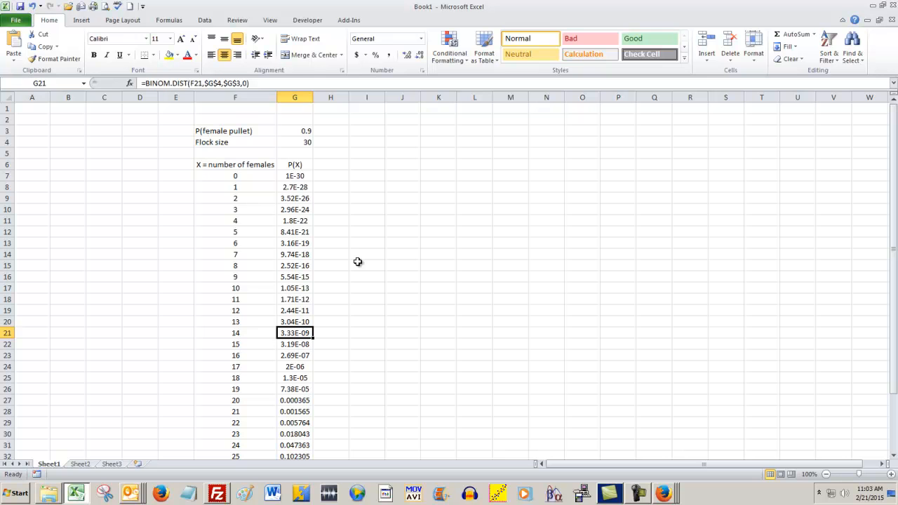
key("Down")
key("Left")
key("Down")
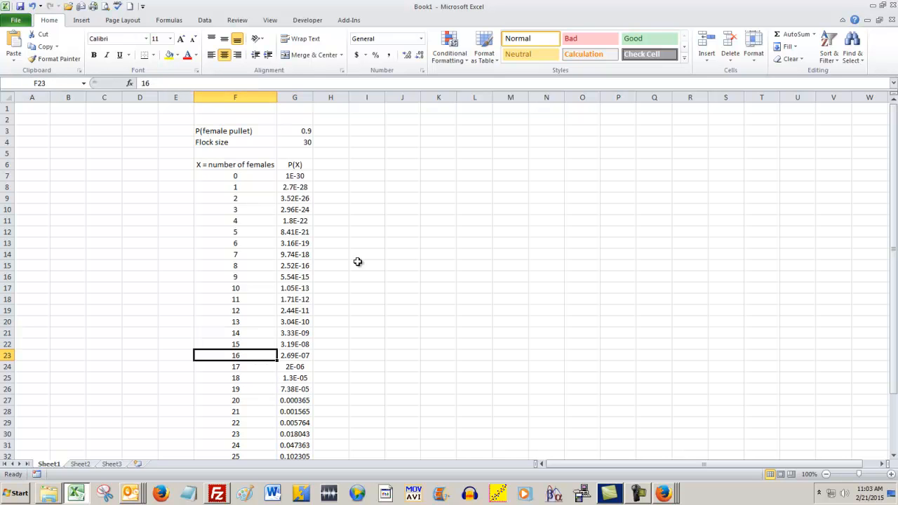
key("Down")
key("Right")
key("Left")
key("Right")
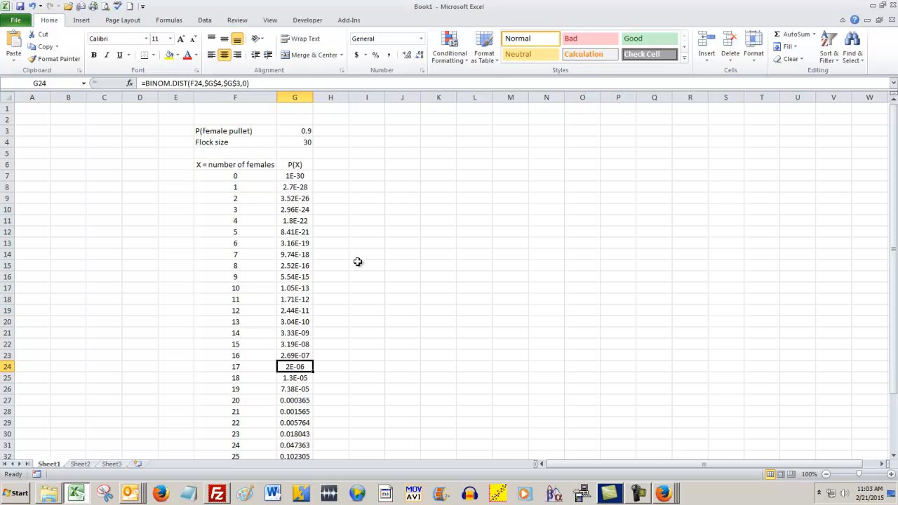
key("Up")
key("Up")
key("Up")
key("Up")
key("Up")
key("Up")
key("Up")
key("Up")
key("Up")
key("Up")
key("Up")
key("Up")
key("Up")
key("Up")
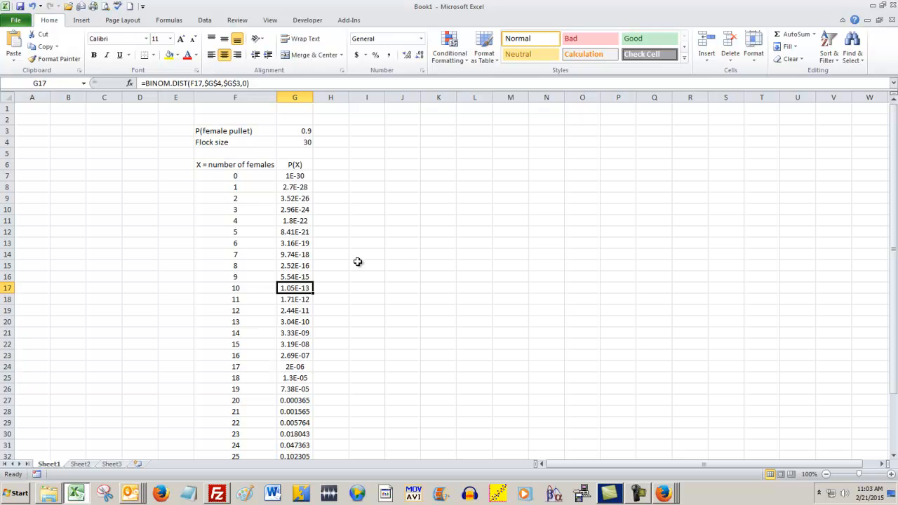
key("Up")
key("Up")
key("Up")
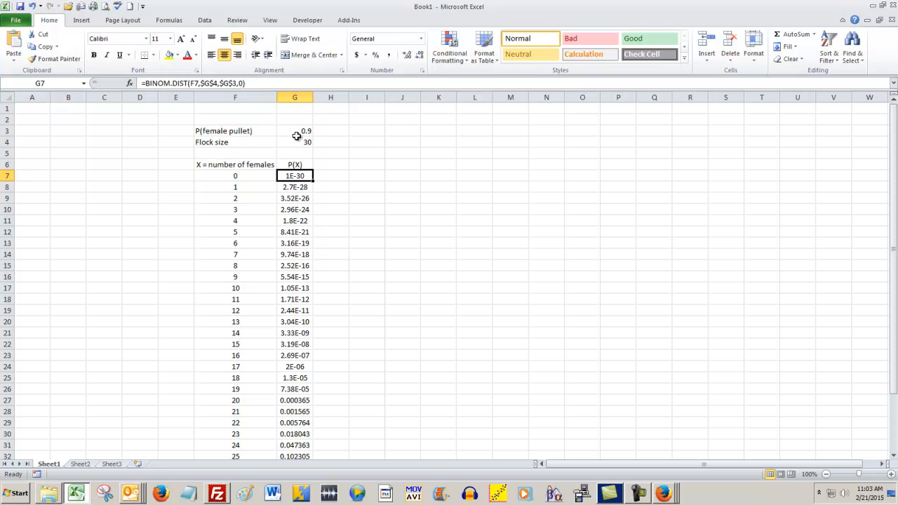
scroll(357, 194, "down", 2)
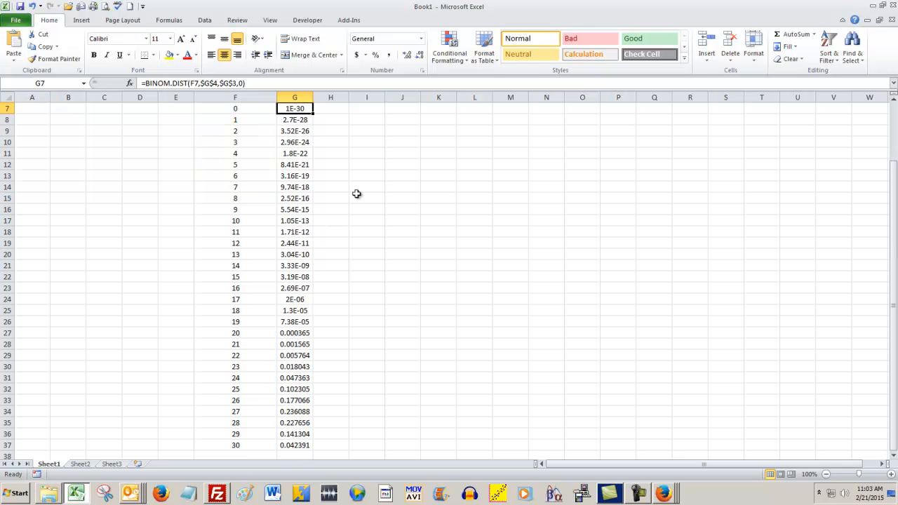
scroll(357, 193, "up", 2)
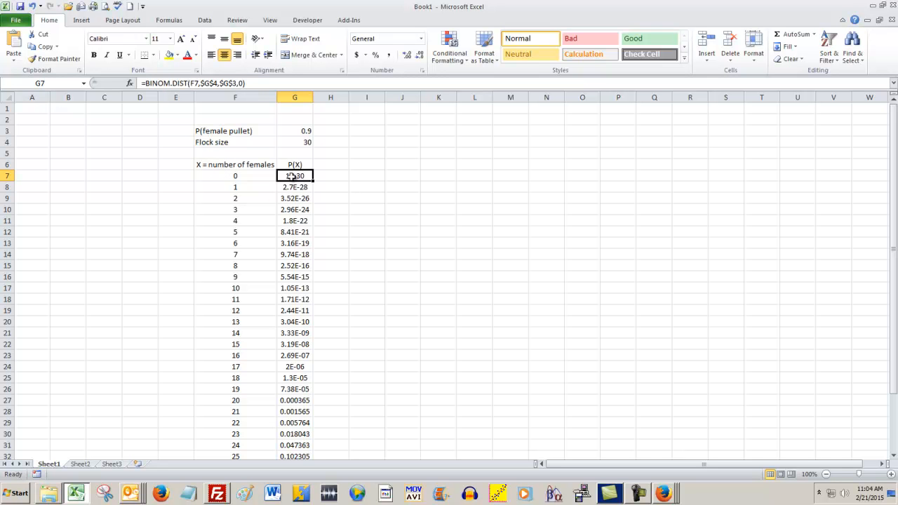
Step: Add the column header "X*P(X)" in H6 beside the P(X) header
left_click(338, 165)
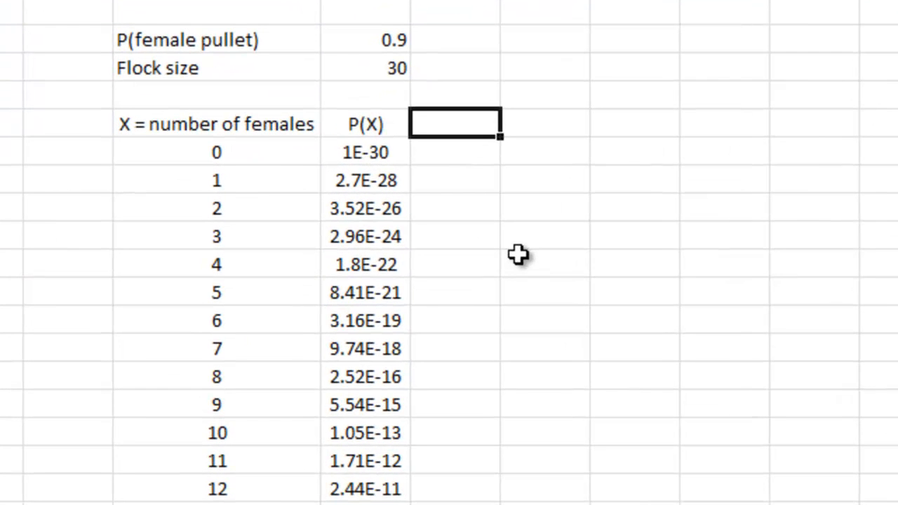
type("X*")
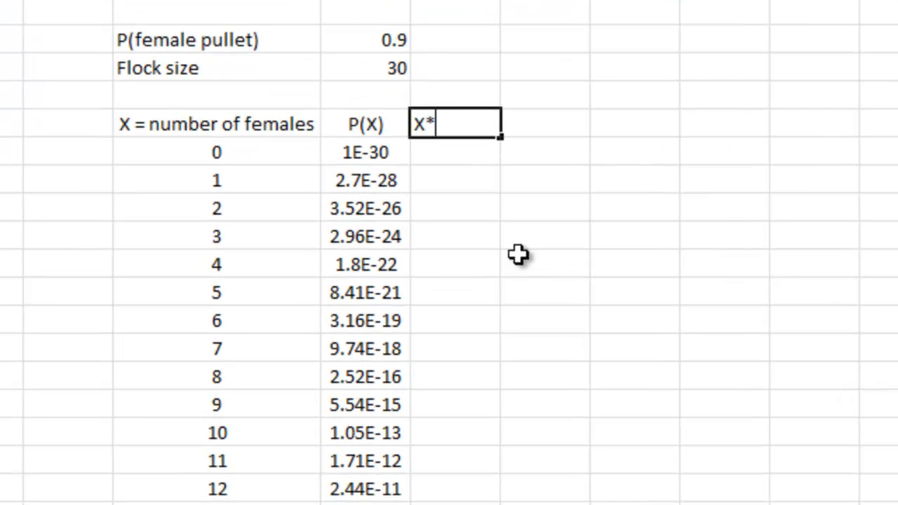
type("P(X")
key("Return")
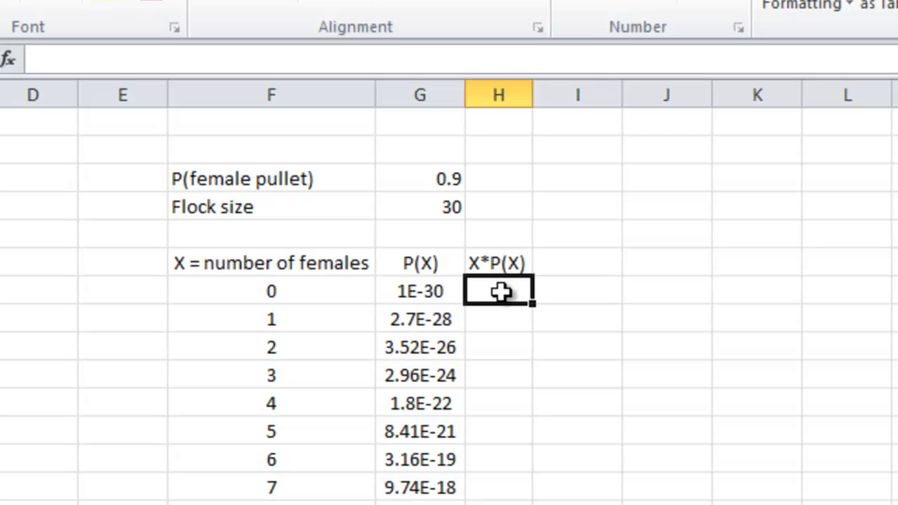
Step: Enter the formula =F7*G7 in H7 to multiply the number of females by its probability
type("=")
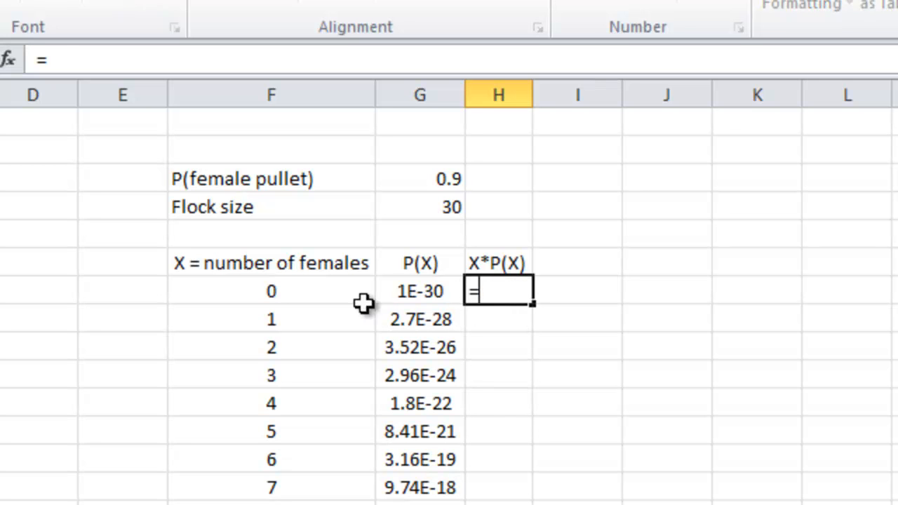
left_click(303, 285)
type("*")
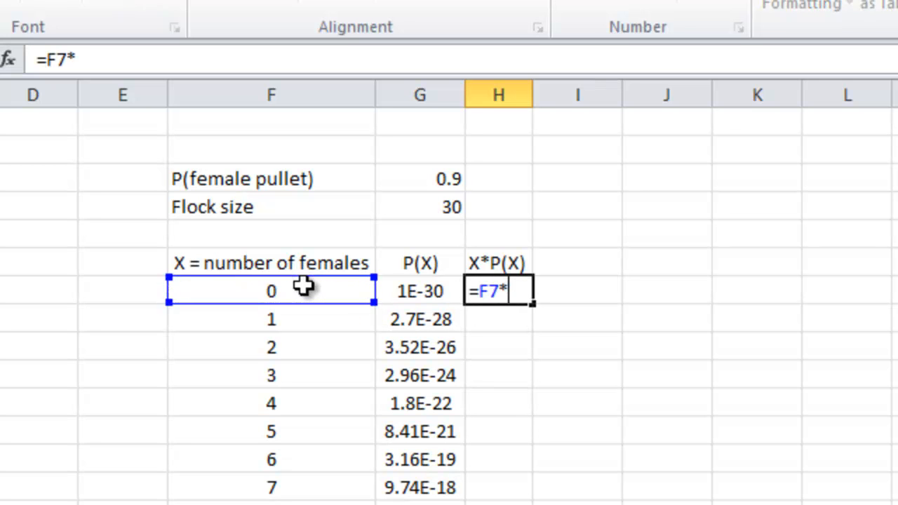
left_click(395, 296)
key("Return")
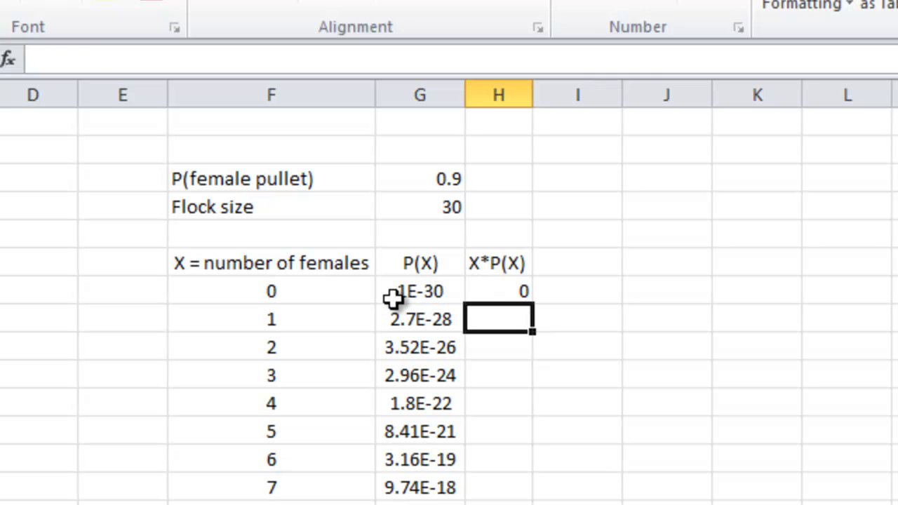
Step: Fill the X*P(X) formula from H7 down through H37 and total the column in H38 with =SUM(H7:H37)
left_click(512, 291)
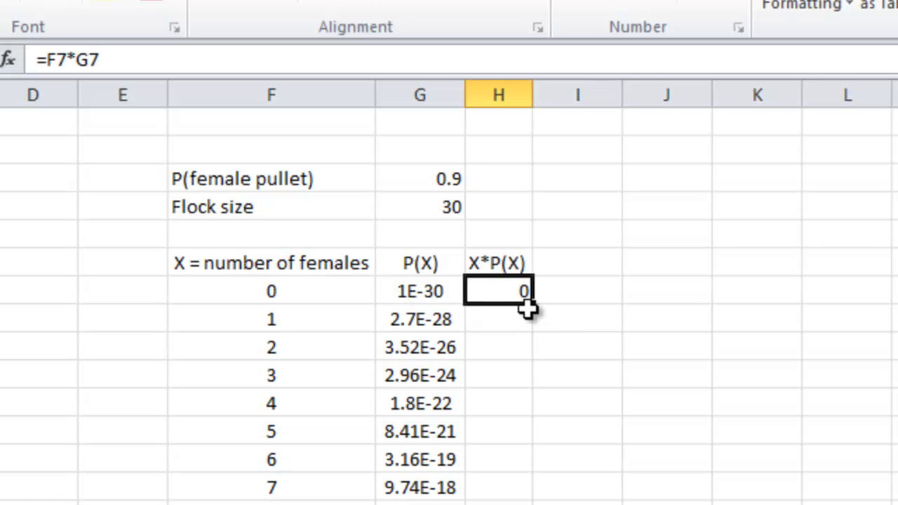
left_click_drag(533, 304, 500, 504)
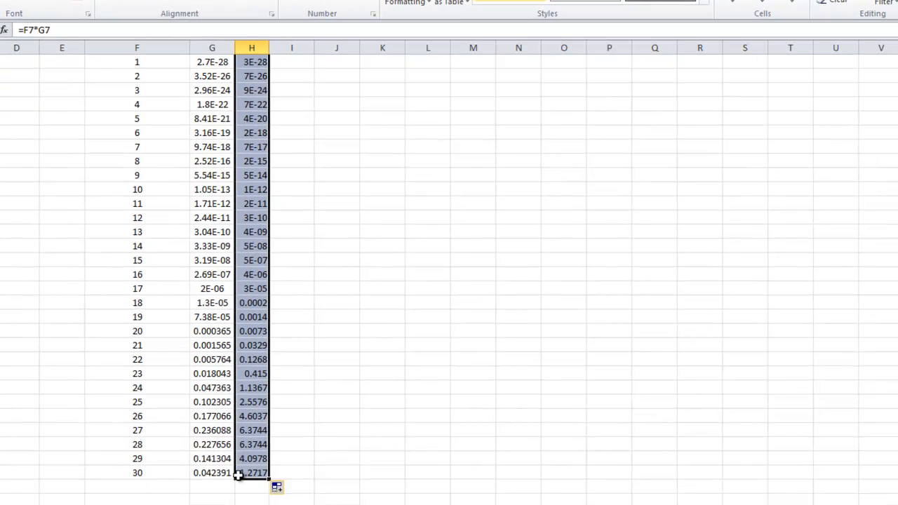
left_click(245, 488)
type("=sum(")
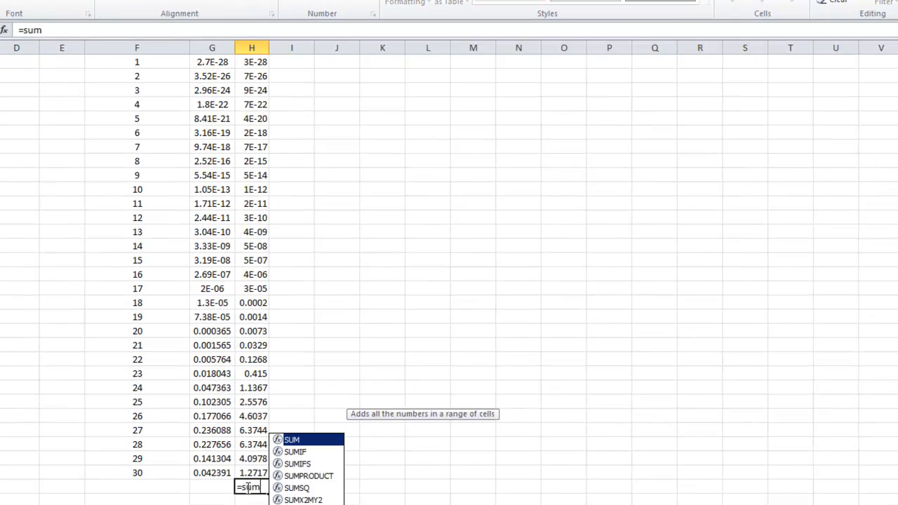
left_click_drag(252, 476, 250, 93)
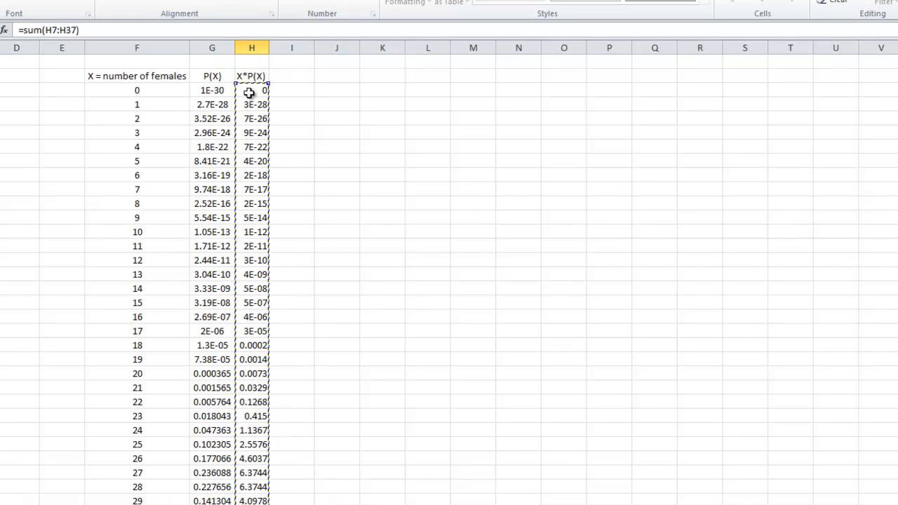
key("Return")
left_click(252, 472)
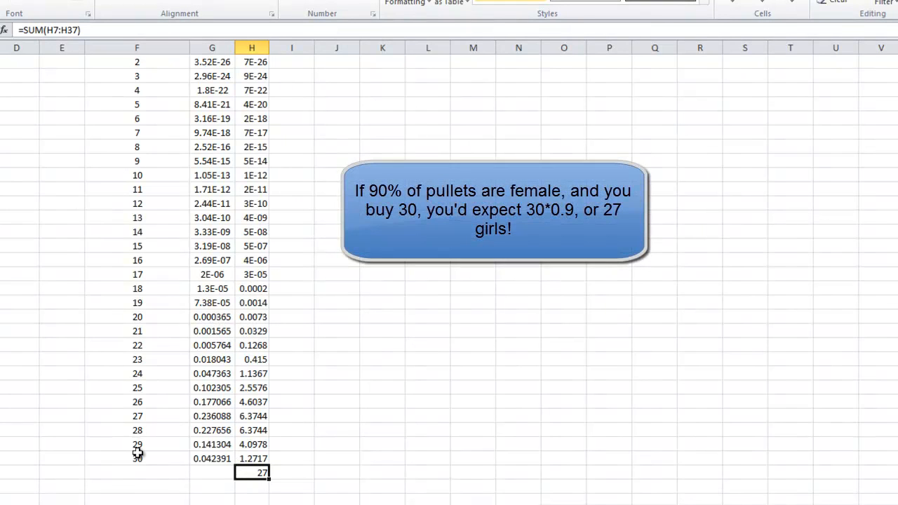
Step: Change the font color of the whole column H to the darkest grey shade of the white theme color
scroll(138, 454, "up", 3)
scroll(275, 382, "down", 5)
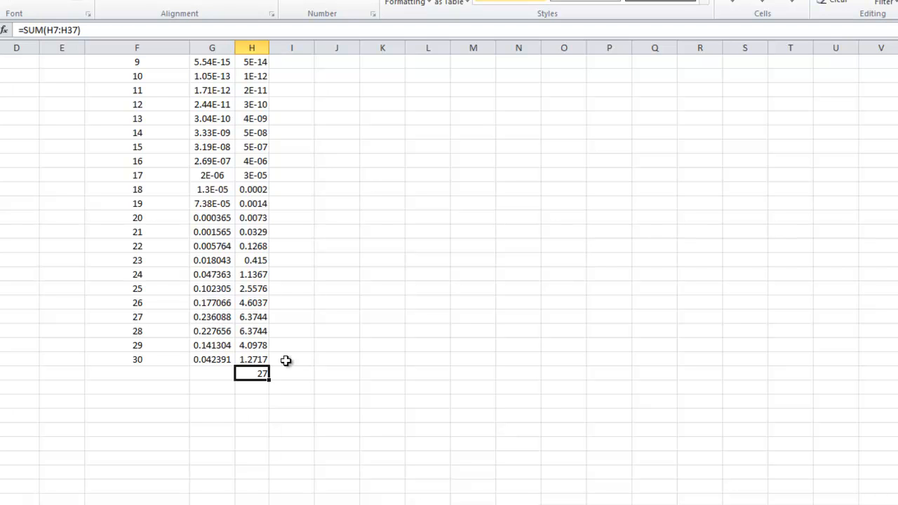
scroll(286, 360, "up", 5)
left_click(249, 46)
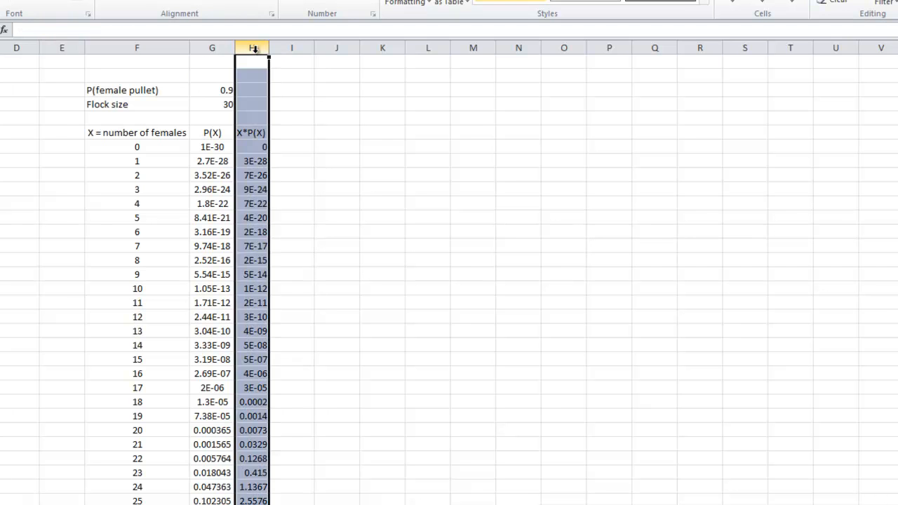
left_click(91, 3)
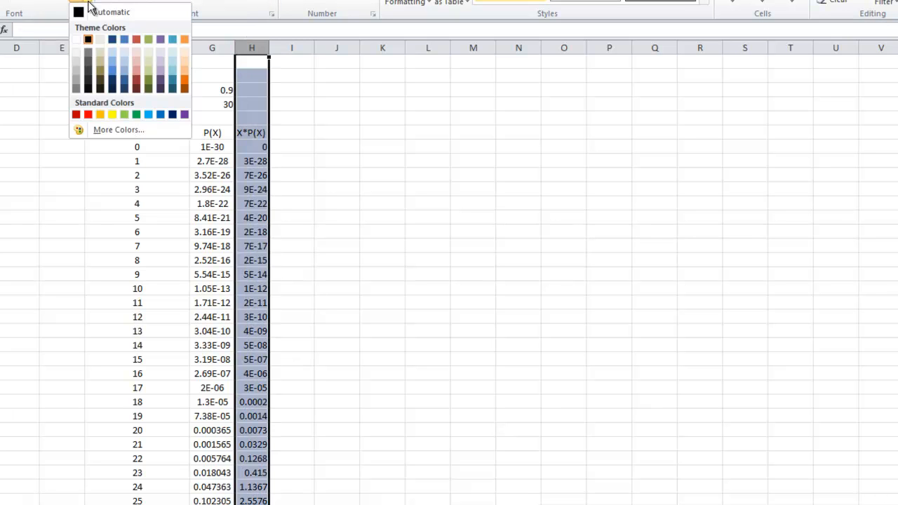
left_click(76, 90)
left_click_drag(383, 284, 379, 273)
Step: Zoom the worksheet out to 90% to fit the complete probability table down to the total in row 38
scroll(245, 265, "down", 2)
scroll(244, 266, "up", 2)
scroll(244, 265, "down", 4)
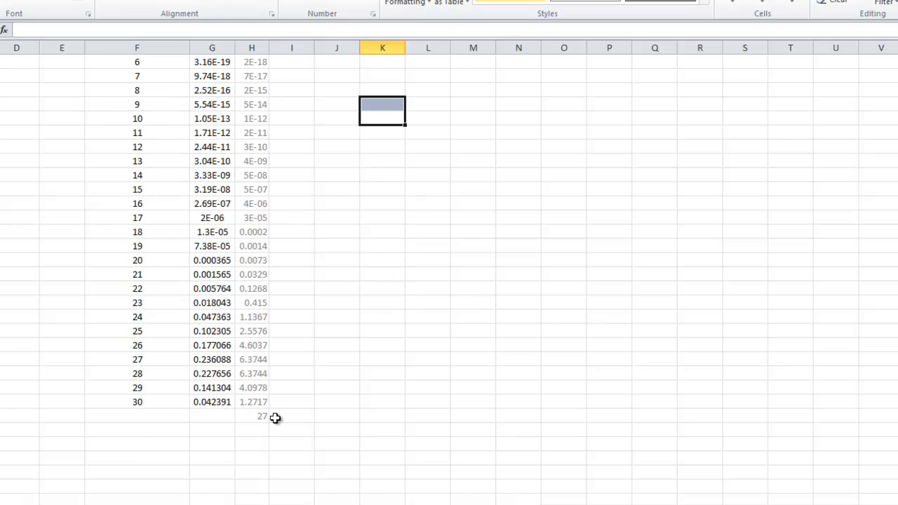
scroll(433, 447, "up", 4)
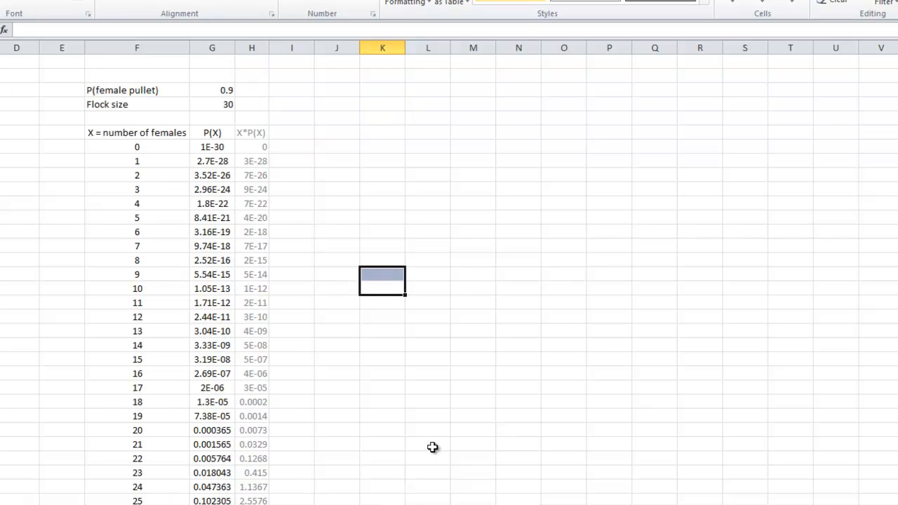
scroll(455, 373, "down", 3)
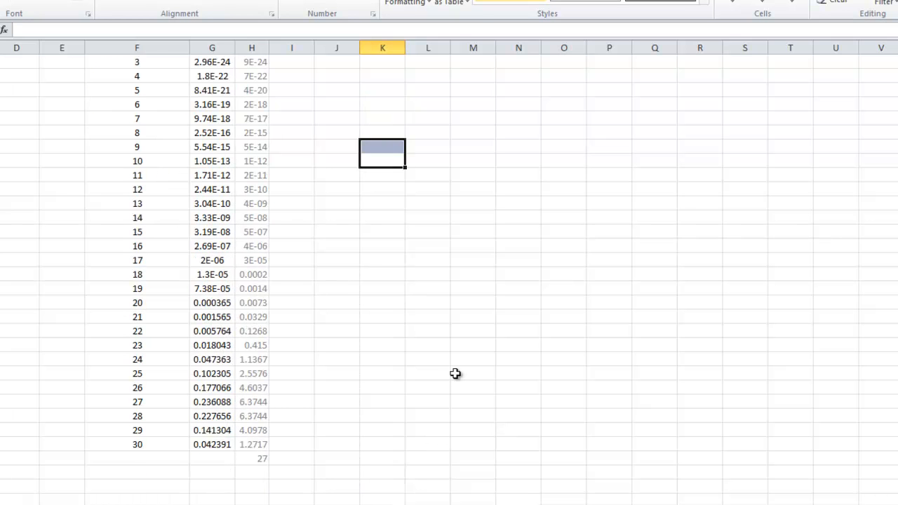
scroll(456, 373, "up", 2)
scroll(455, 374, "up", 1)
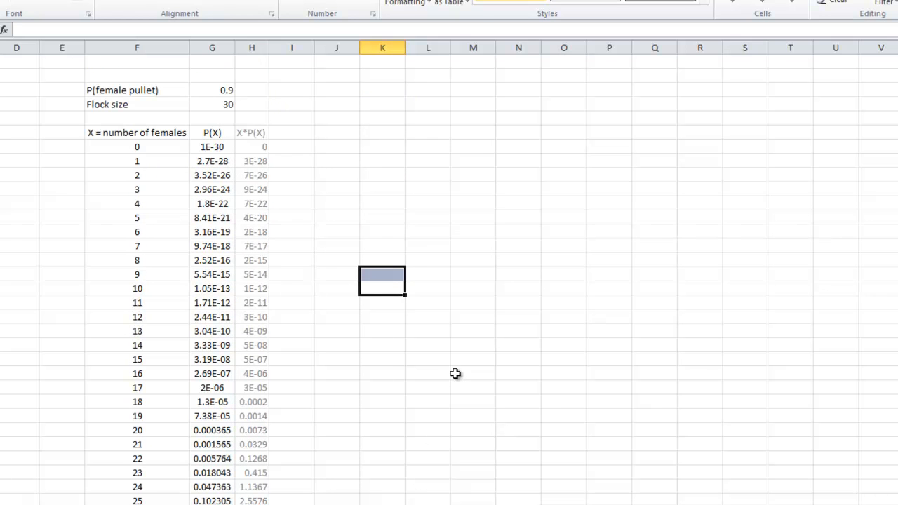
left_click(897, 504)
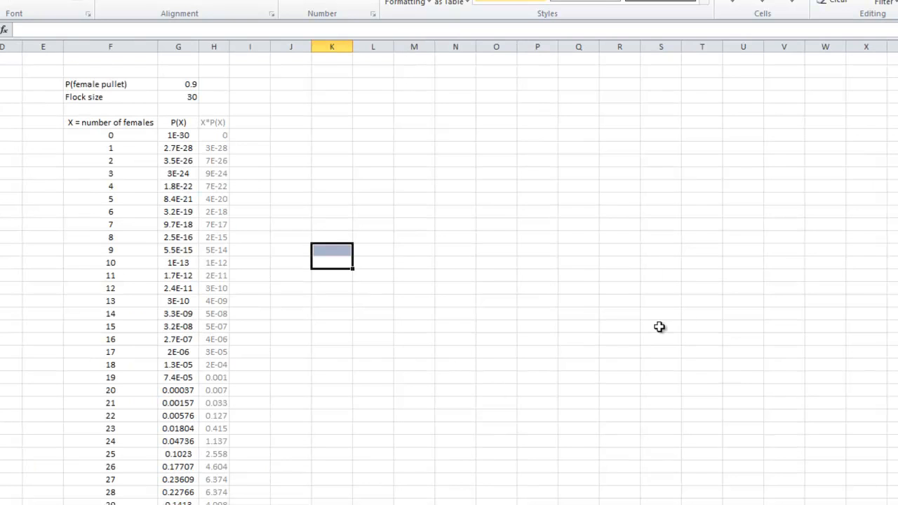
scroll(660, 328, "down", 1)
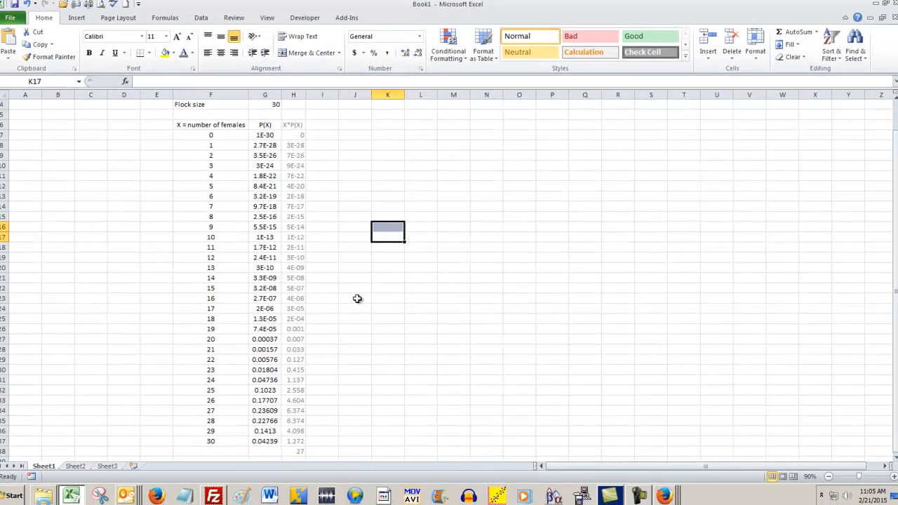
left_click(291, 301)
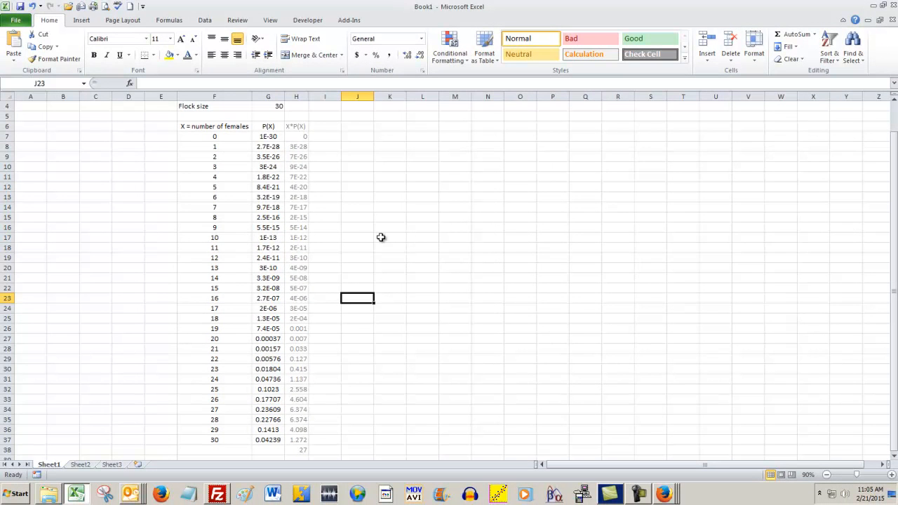
Step: Insert a 2-D clustered column chart from the X = number of females and P(X) data in F6:G37
left_click_drag(222, 127, 256, 441)
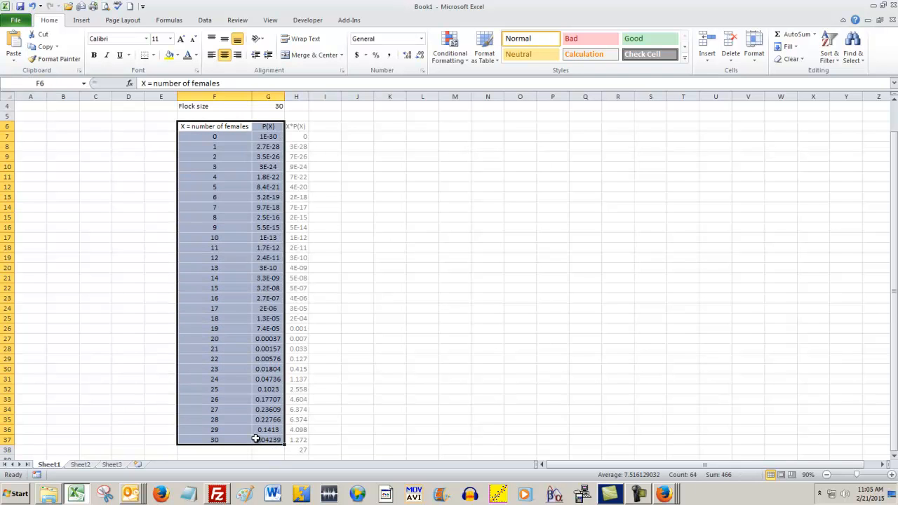
left_click(82, 21)
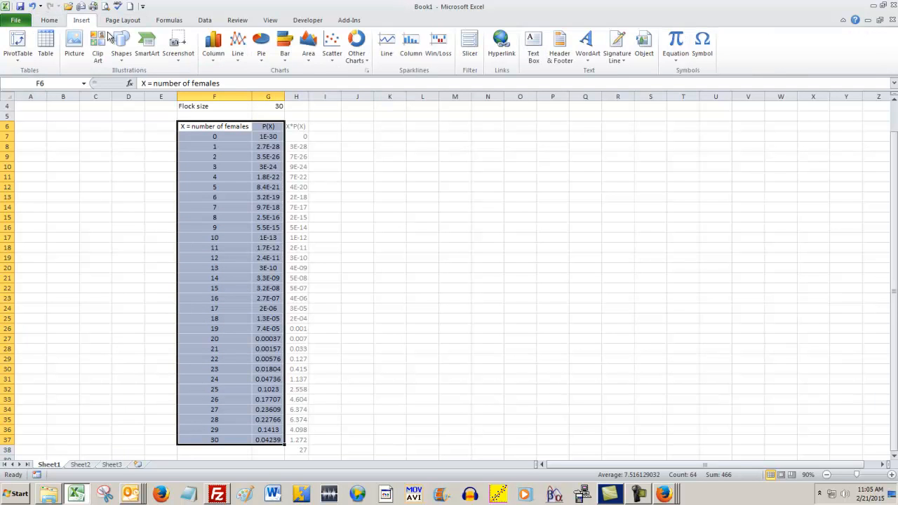
left_click(207, 51)
left_click(226, 93)
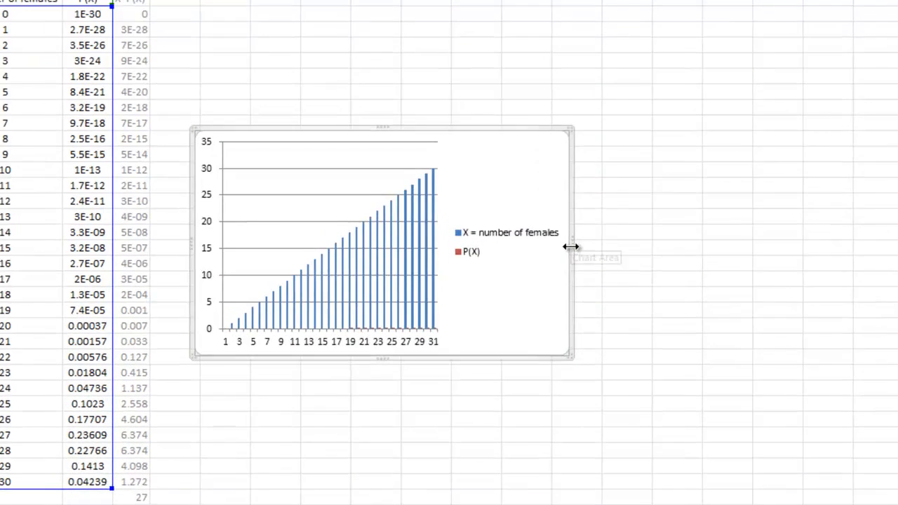
Step: Enlarge the chart to span about columns J to AA and rows 5 to 28, and delete its "X = number of females" series
left_click_drag(583, 285, 739, 303)
left_click_drag(823, 268, 897, 269)
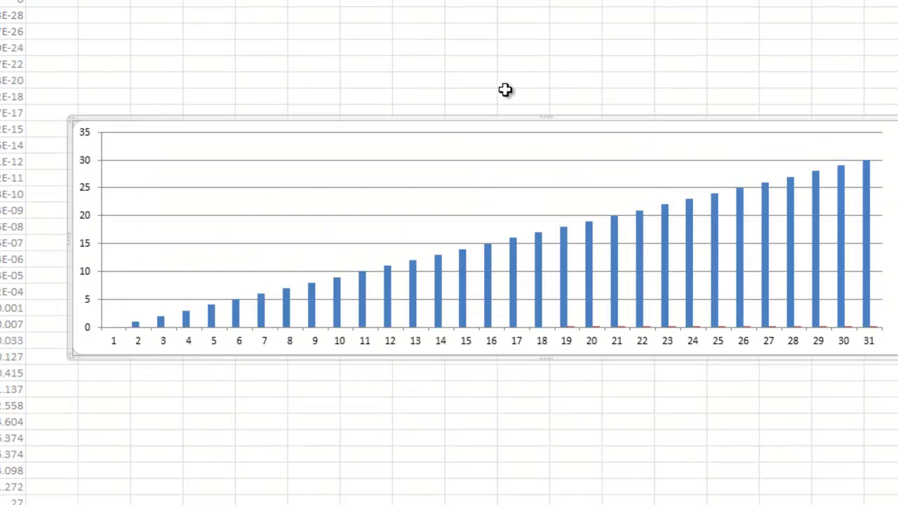
left_click_drag(549, 120, 530, 2)
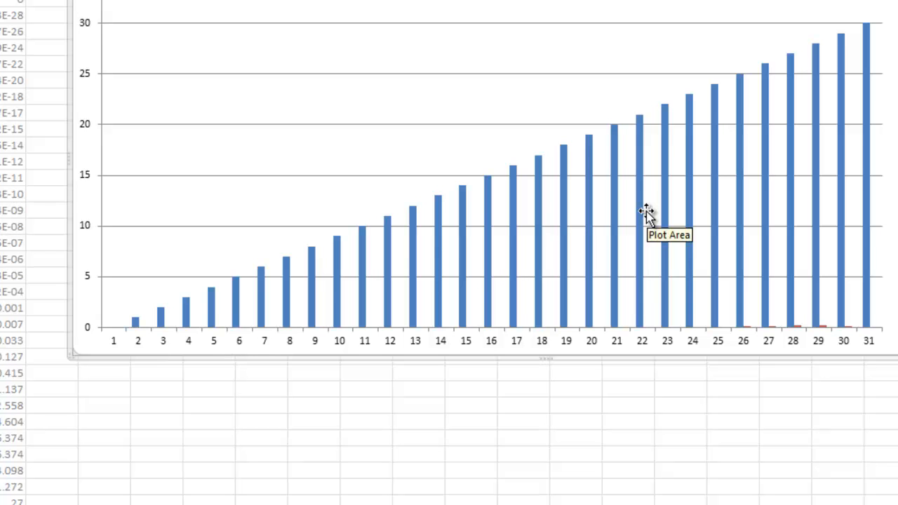
left_click(866, 161)
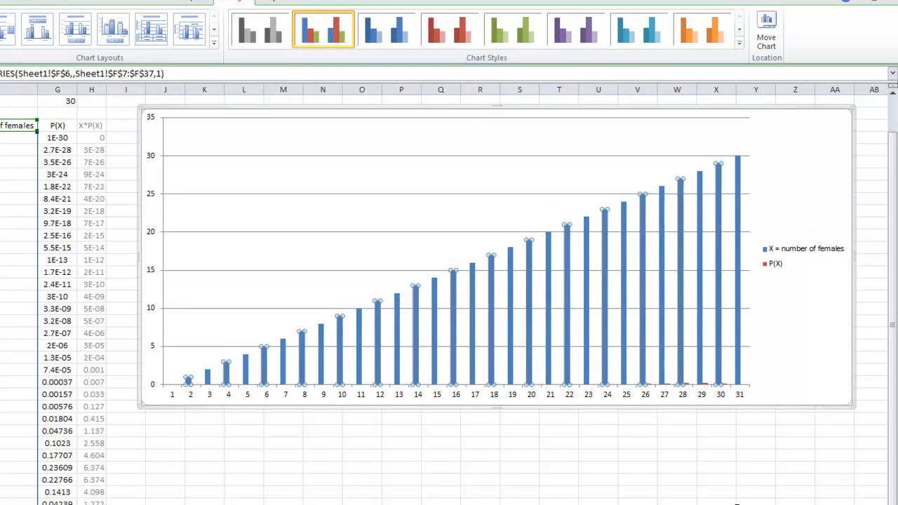
key("Delete")
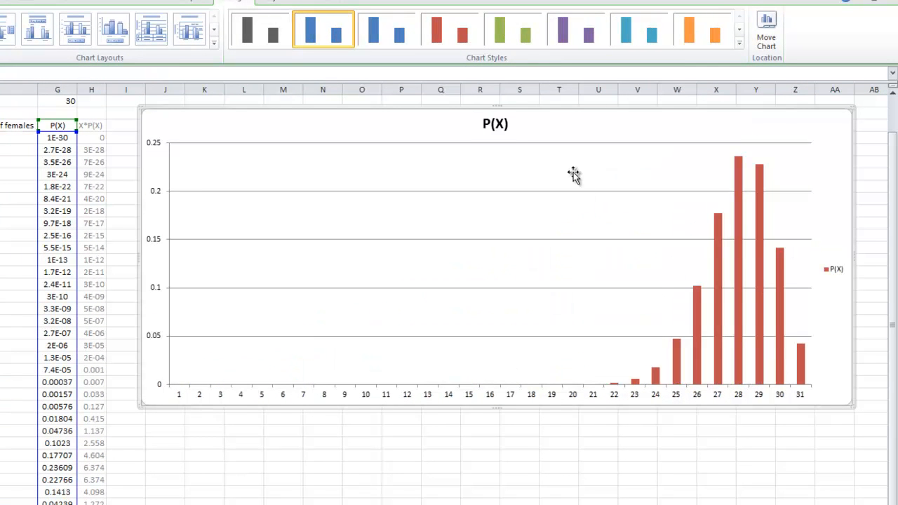
Step: Change the chart title to "Probability Distribution for Pullets"
left_click(496, 123)
left_click_drag(509, 125, 473, 124)
type("Probability Disitrbution for Pullets")
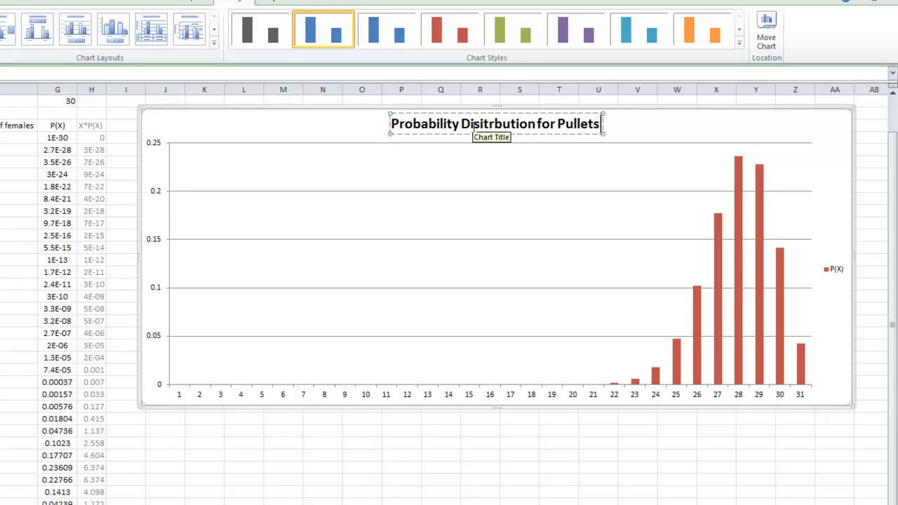
left_click(494, 124)
key("BackSpace")
key("BackSpace")
key("BackSpace")
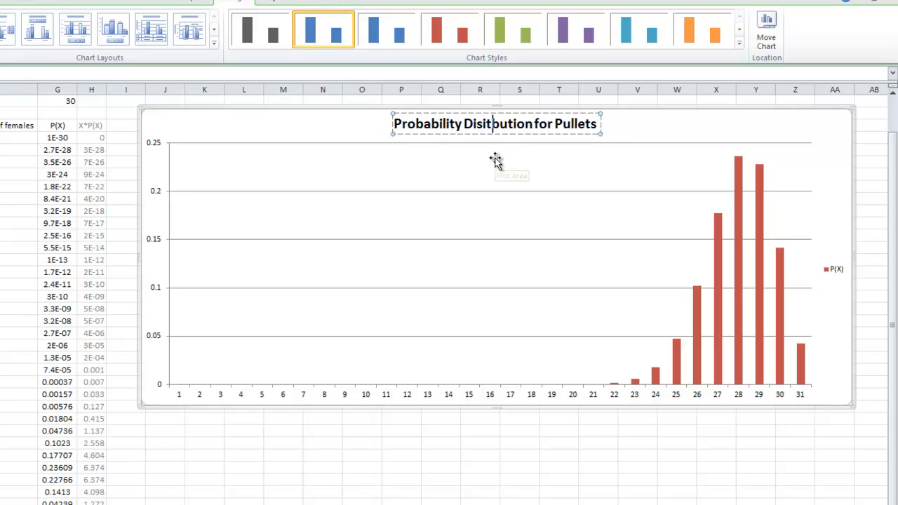
type("tri")
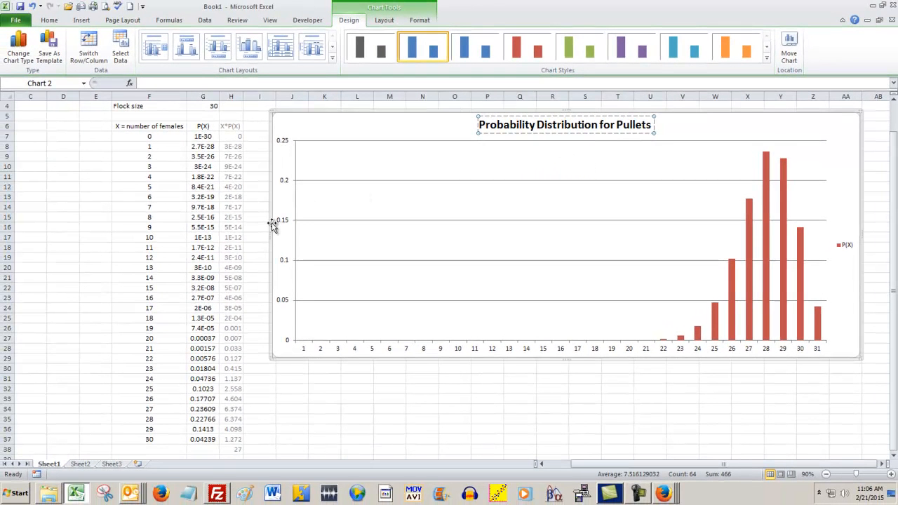
Step: Add a horizontally oriented title to the chart's primary vertical axis reading "Probability of X Pullets"
left_click(273, 224)
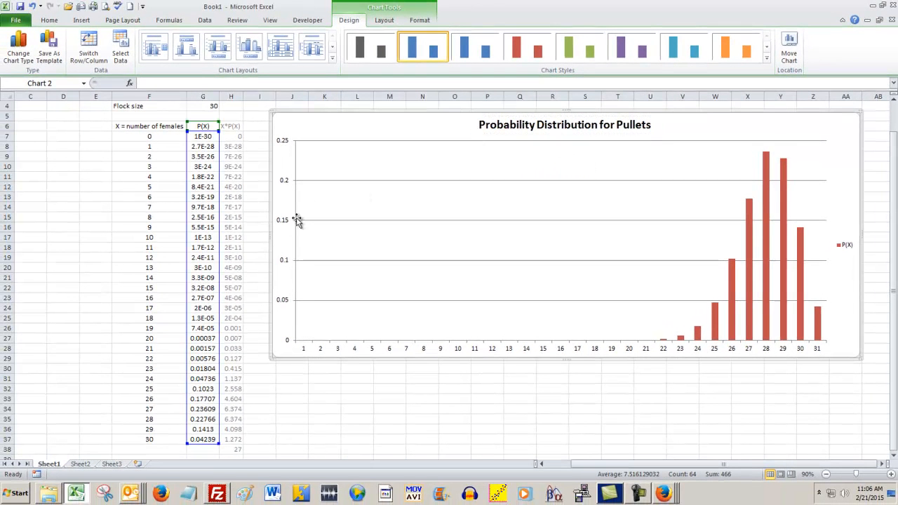
left_click(282, 222)
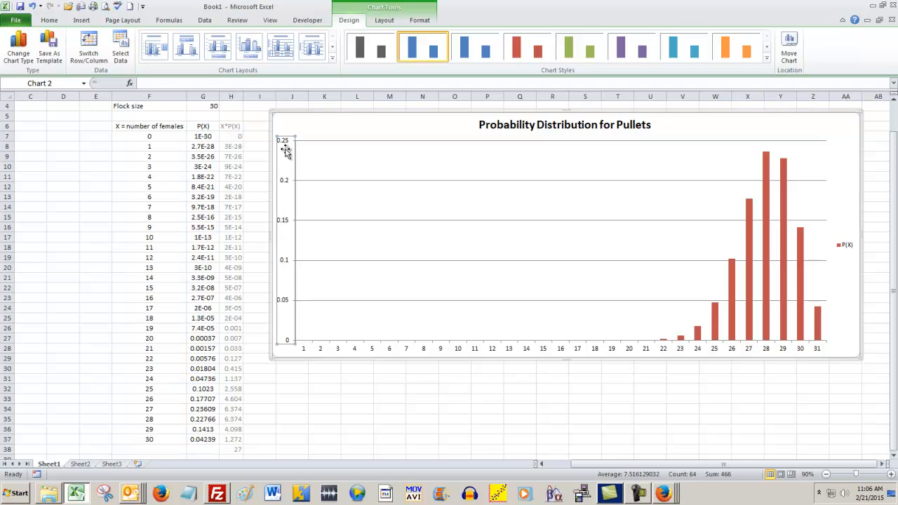
left_click(384, 20)
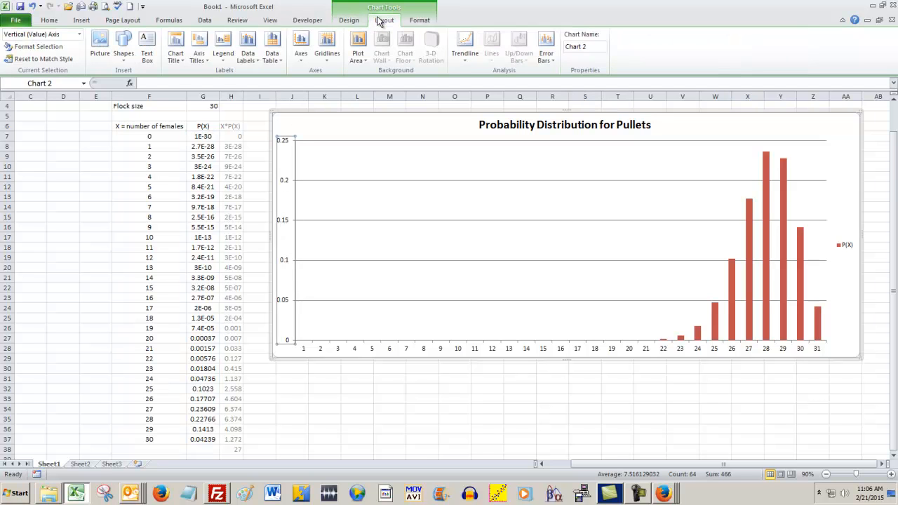
left_click(199, 51)
mouse_move(224, 84)
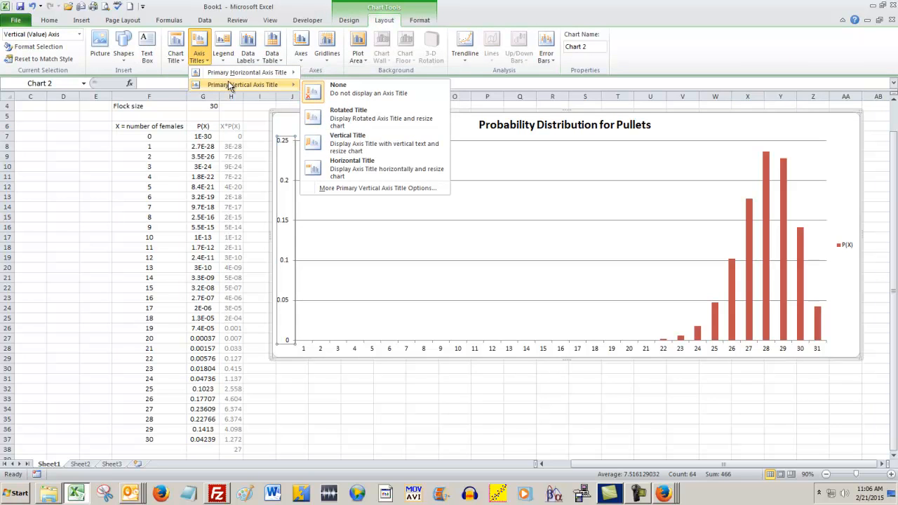
left_click(314, 165)
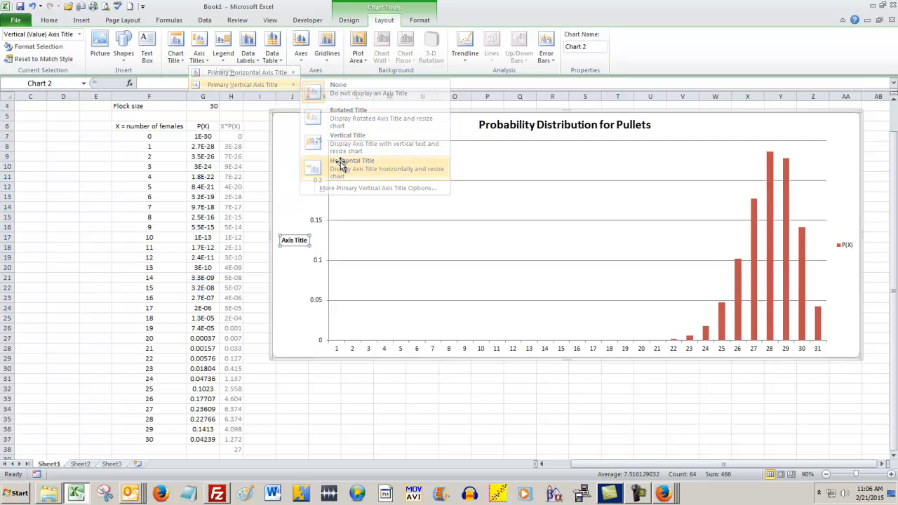
type("Probability of X Pullets")
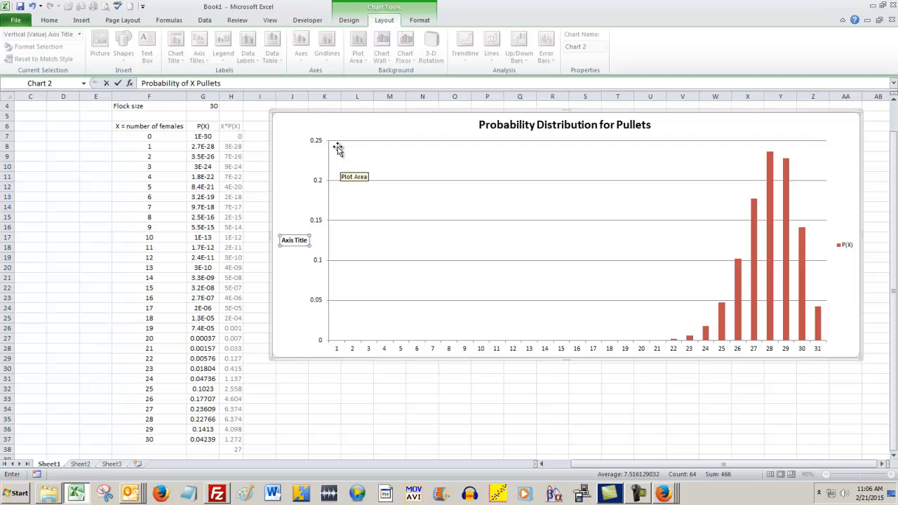
left_click(520, 445)
Step: Add a title below the chart's primary horizontal axis reading "Number of Pullets"
left_click(469, 349)
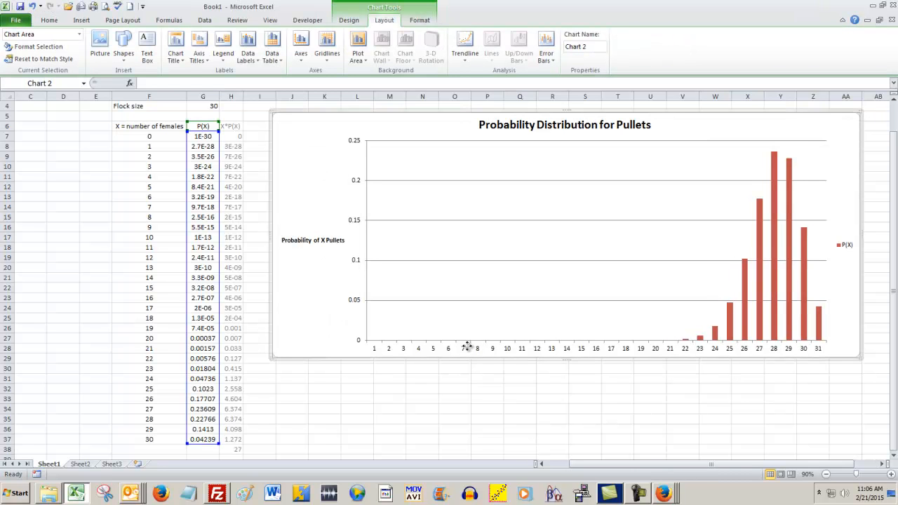
left_click(209, 62)
mouse_move(211, 73)
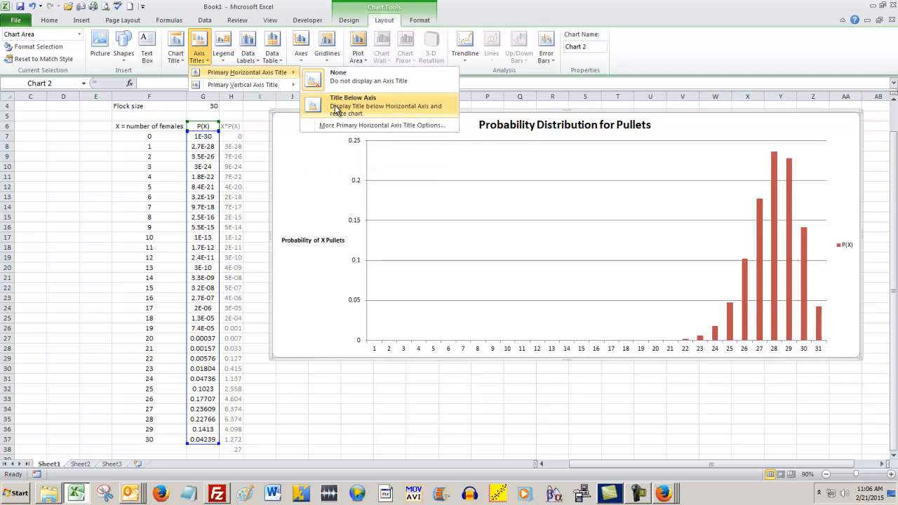
left_click(353, 101)
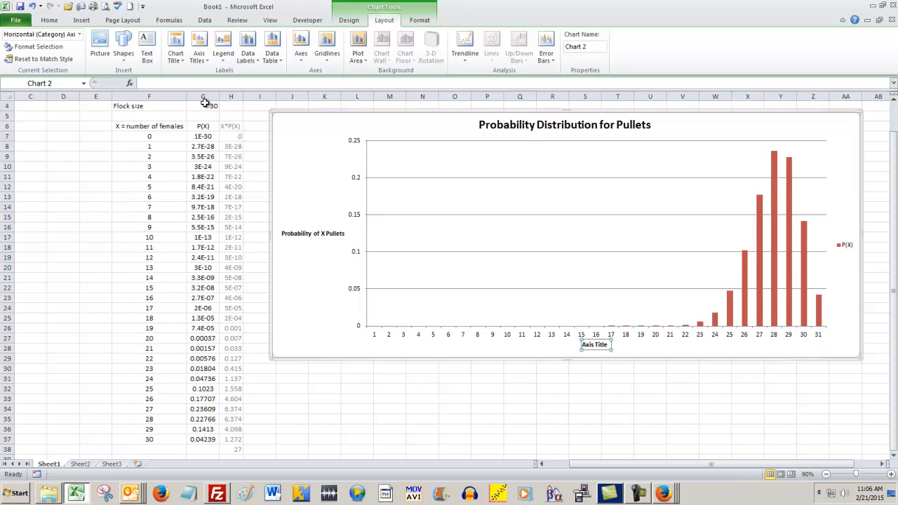
type("Number of Pullets")
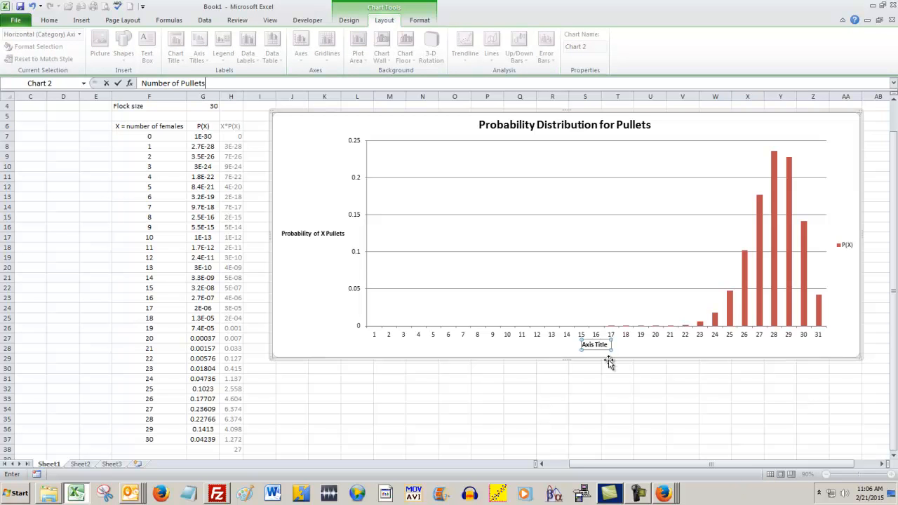
key("Return")
Step: Change the vertical axis title to "Probability of X Girls out of 30 Pullets"
left_click(309, 233)
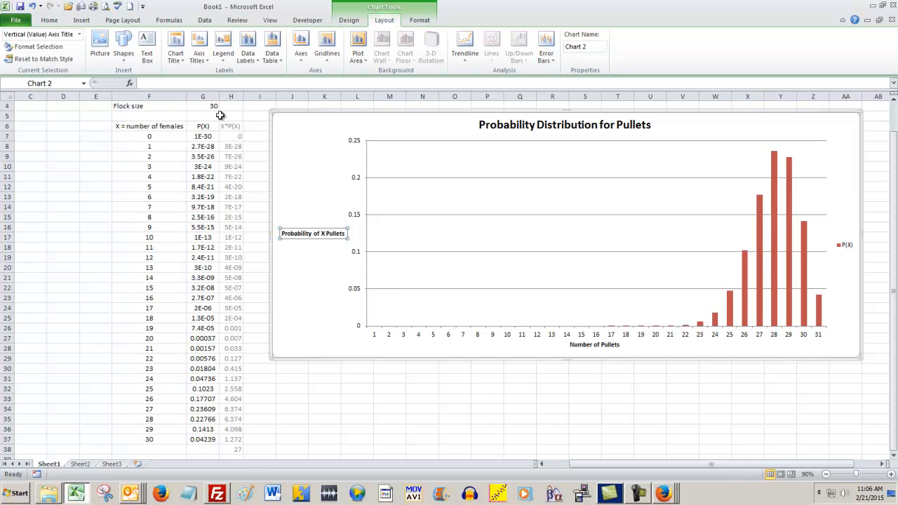
double_click(330, 233)
type("Girls ou")
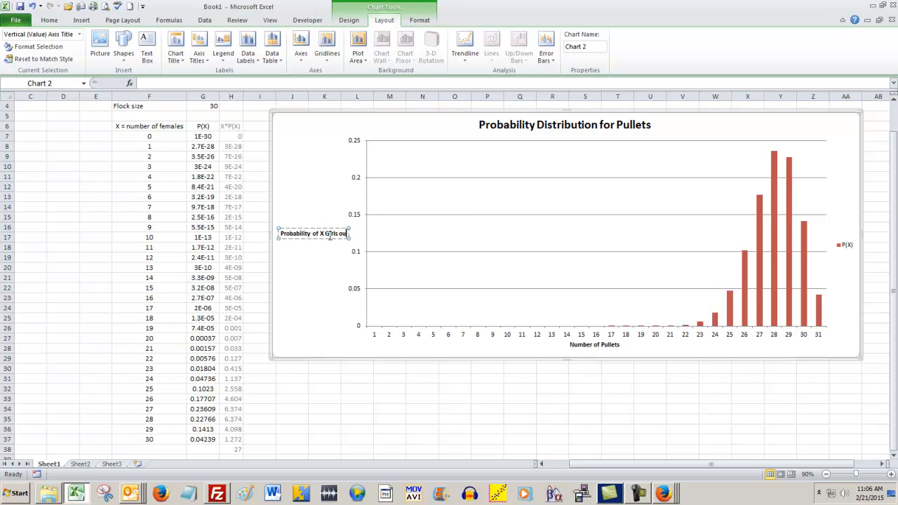
type("t of 30 Pullets")
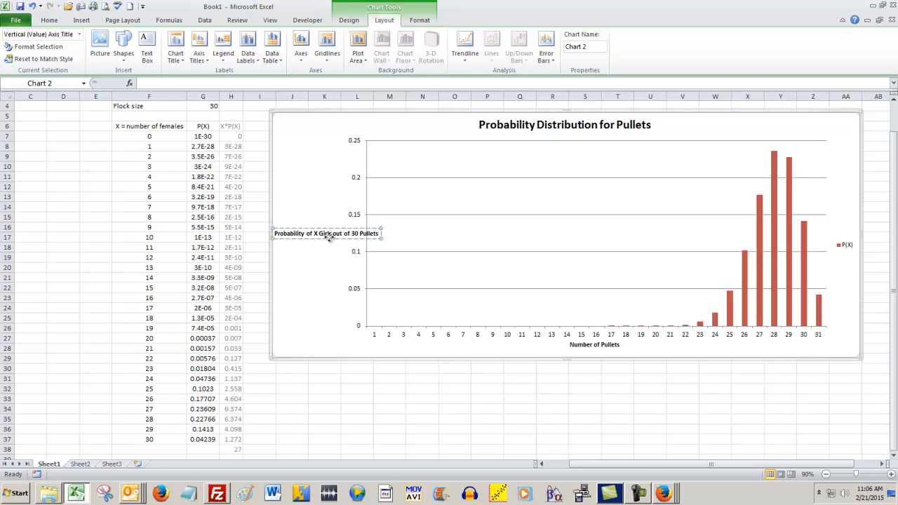
left_click(332, 241)
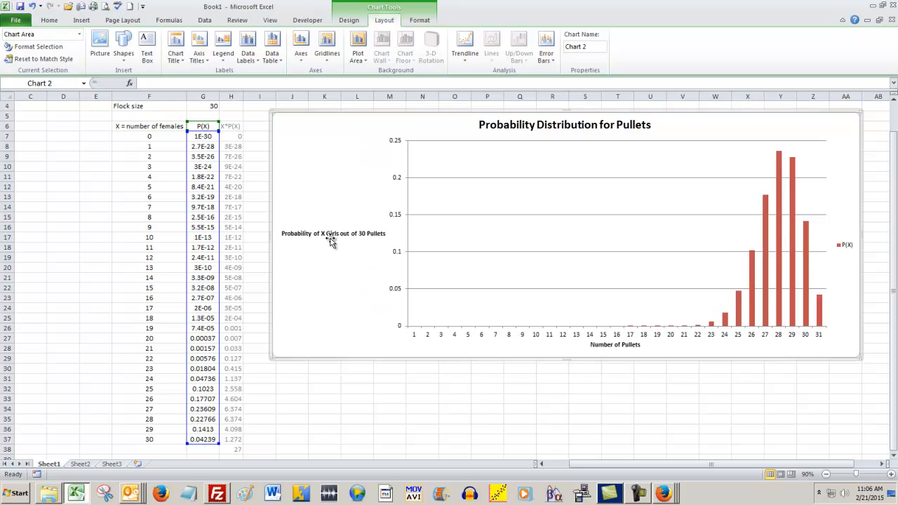
Step: Extend the horizontal axis title to read "Number of Pullets Purchased"
left_click(615, 344)
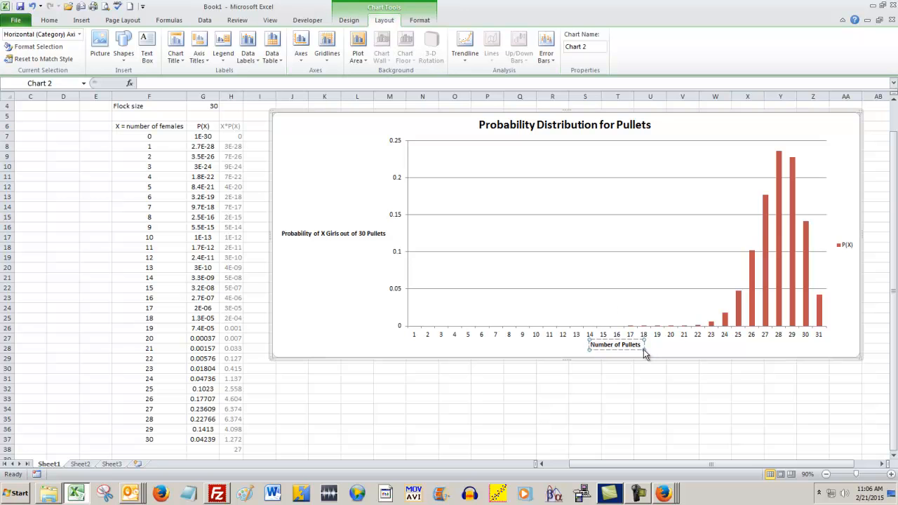
type("Purchased")
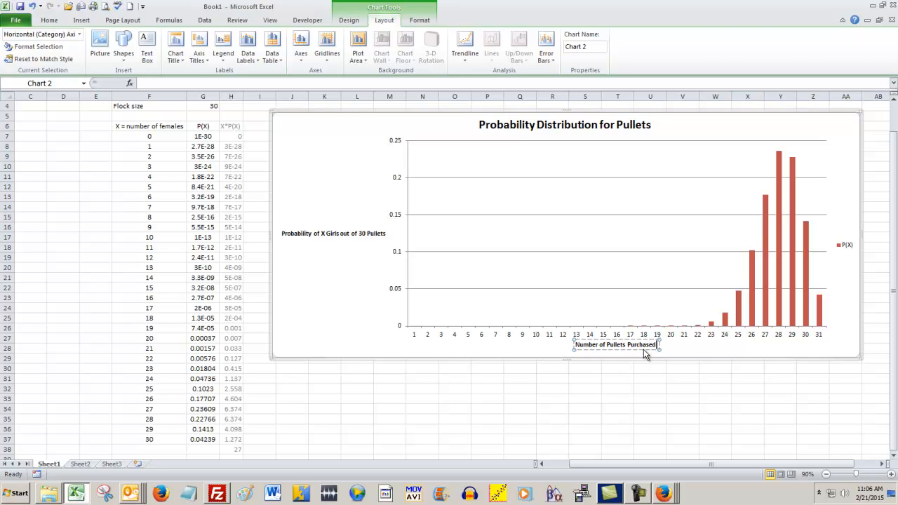
left_click(634, 395)
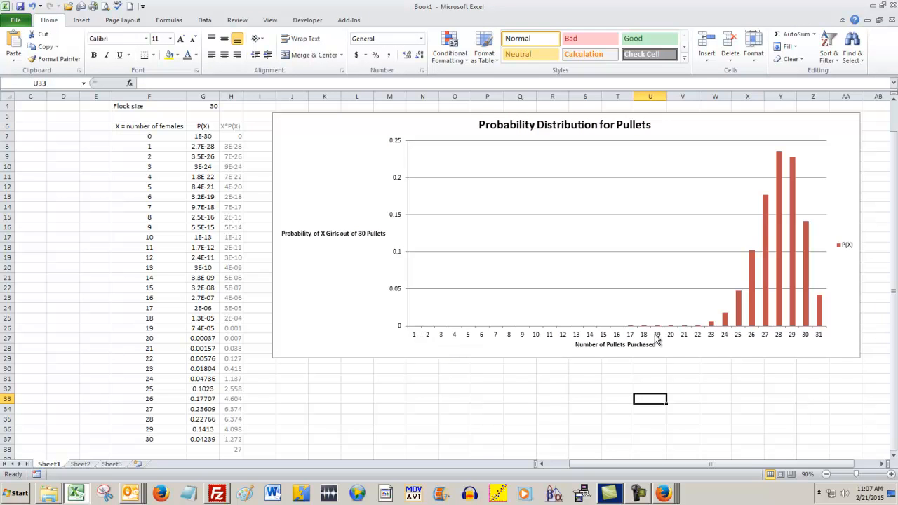
Step: Set the chart's horizontal category axis labels to the number-of-females values in F7:F37
left_click(155, 136)
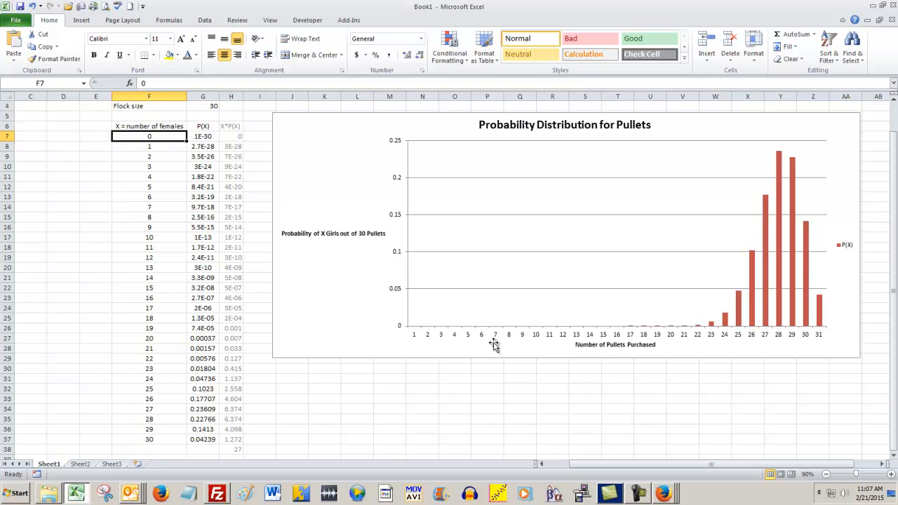
left_click(505, 266)
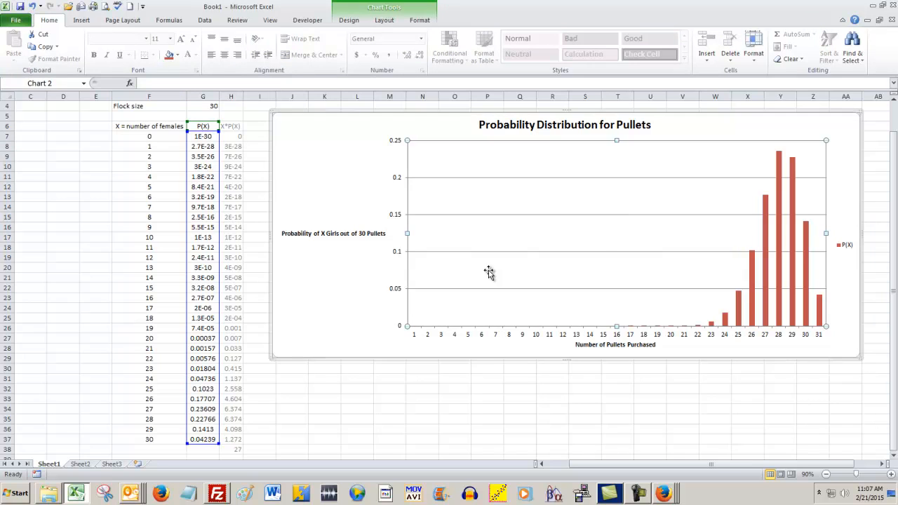
right_click(489, 273)
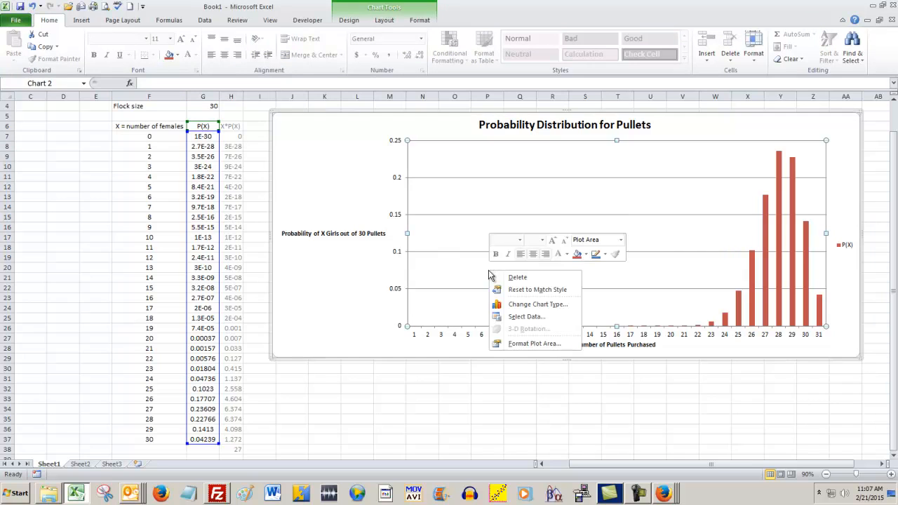
left_click(527, 316)
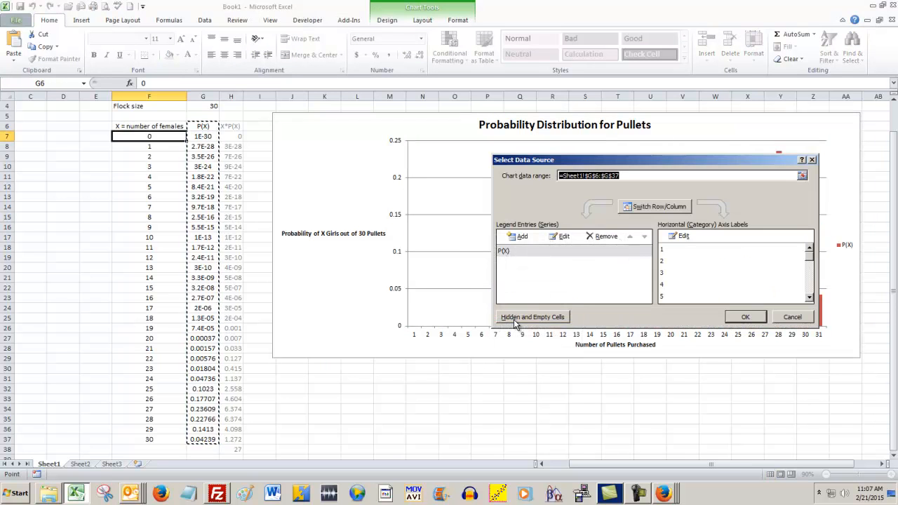
left_click(689, 237)
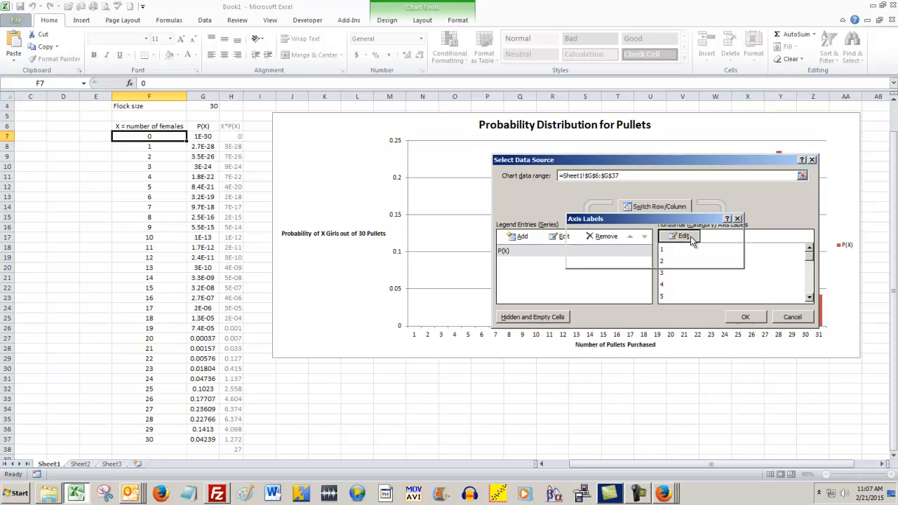
left_click_drag(153, 135, 161, 439)
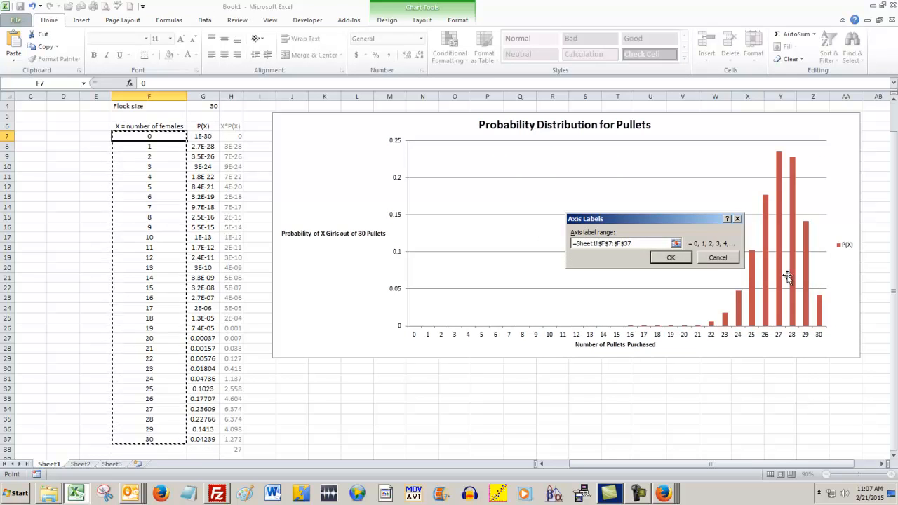
left_click(658, 263)
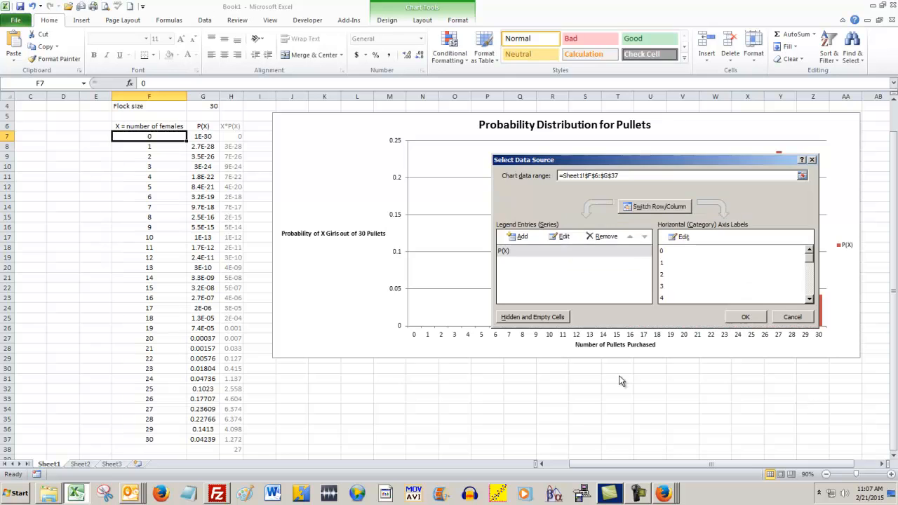
left_click(746, 319)
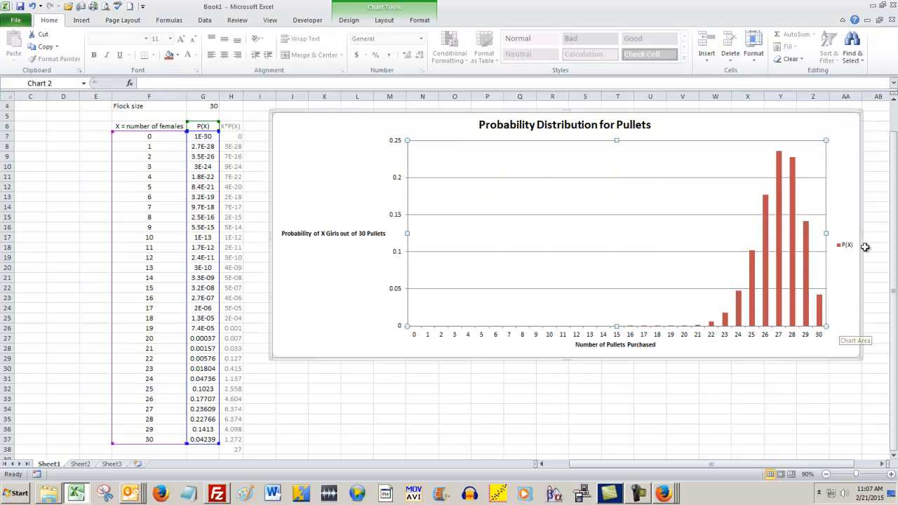
Step: Delete the chart's P(X) legend and move the chart closer to the table, spanning about columns H to Z
left_click(845, 245)
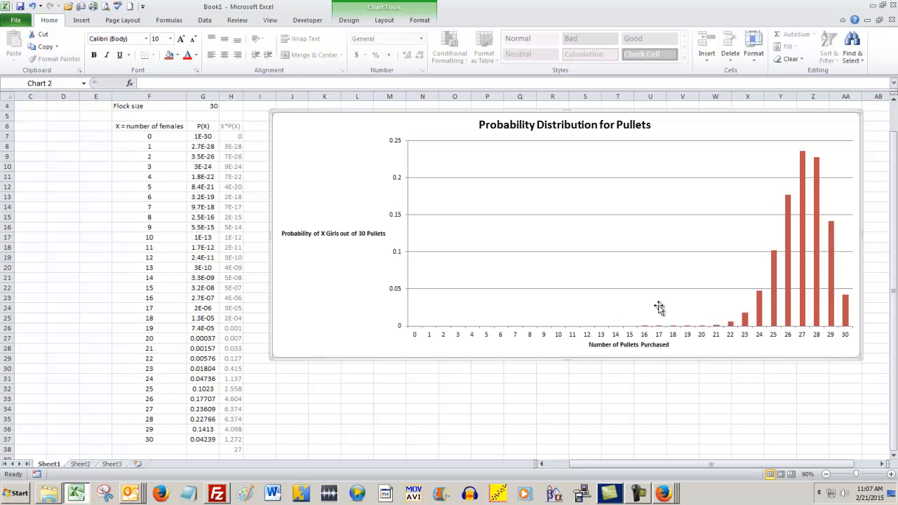
scroll(658, 306, "up", 1)
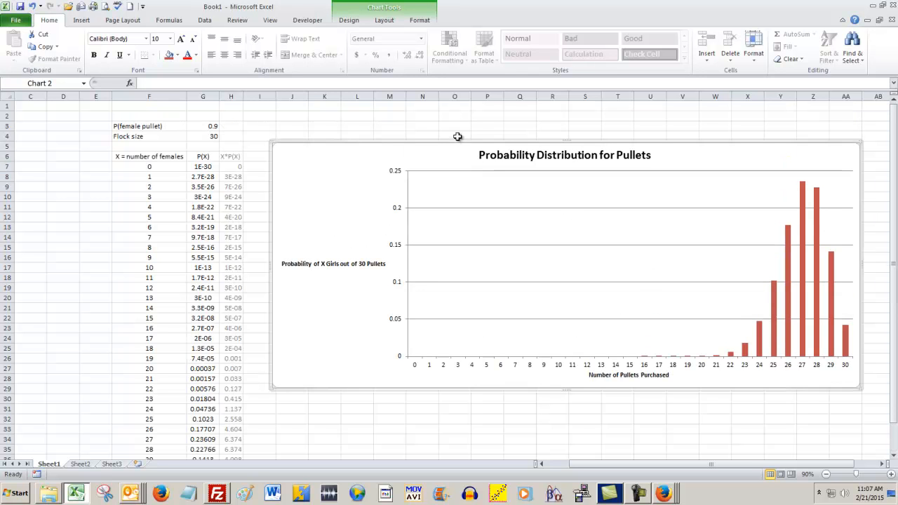
left_click_drag(463, 145, 424, 148)
Step: Try P(female pullet) values of 0.85 and 0.8 in G3 to compare the charted distributions
left_click(212, 128)
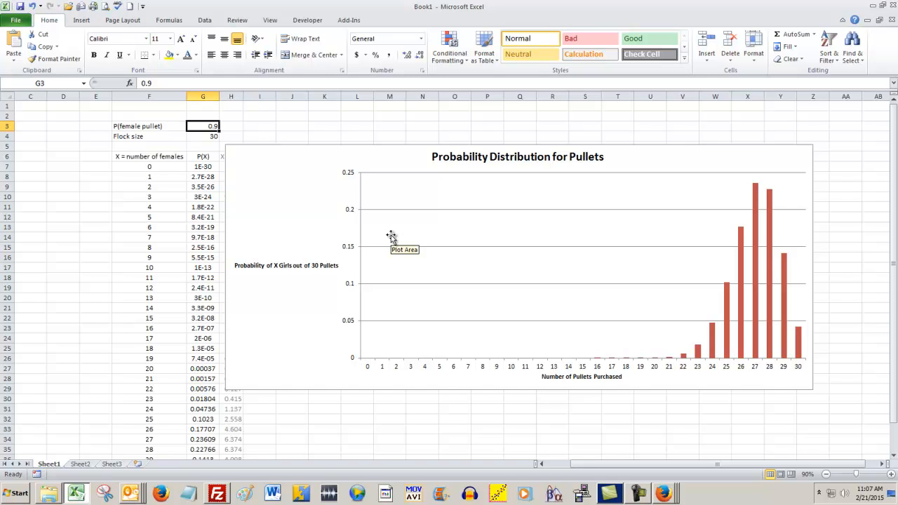
type(".85")
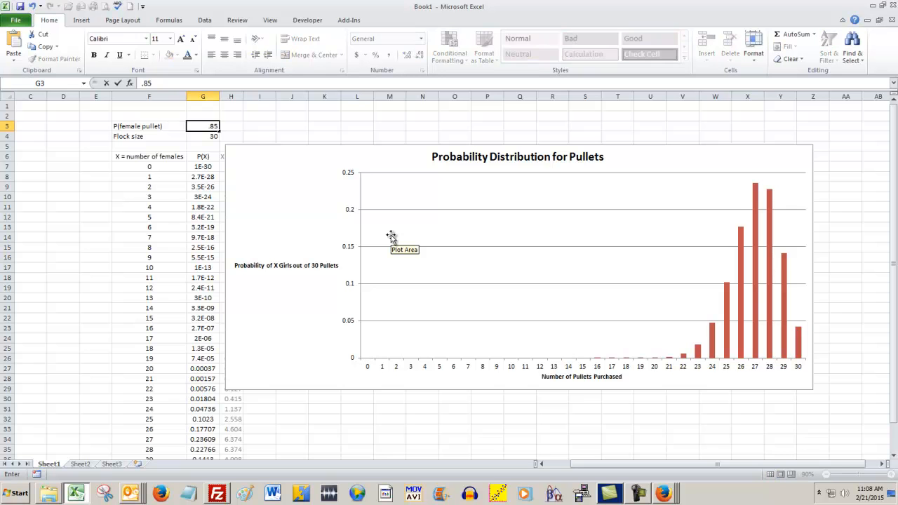
key("Return")
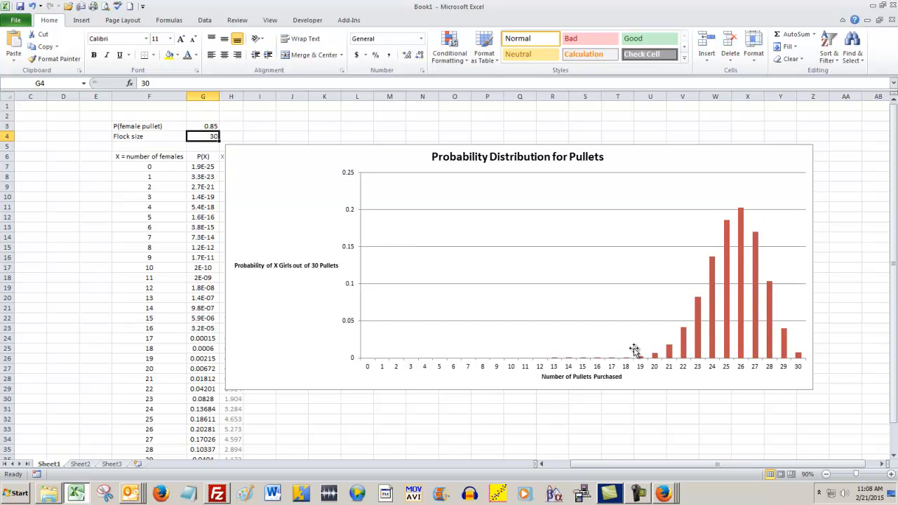
mouse_move(724, 318)
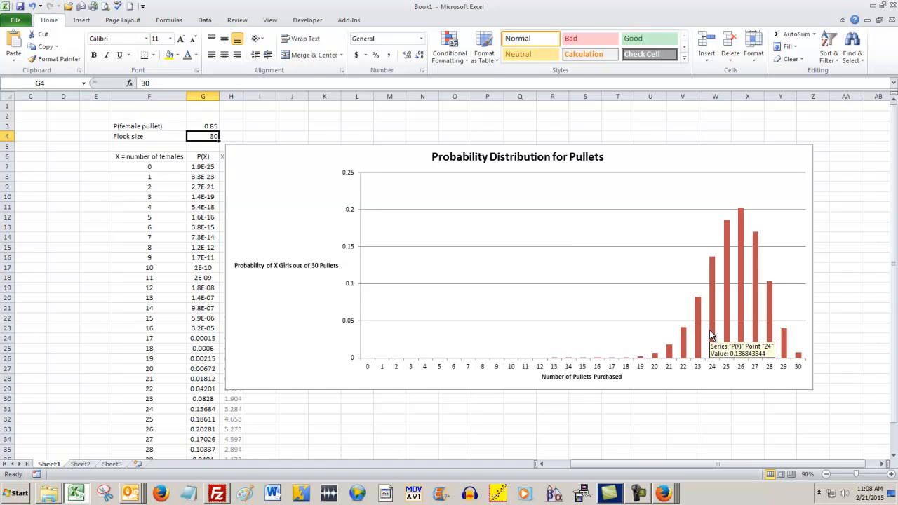
left_click(210, 126)
type("0.8")
key("Return")
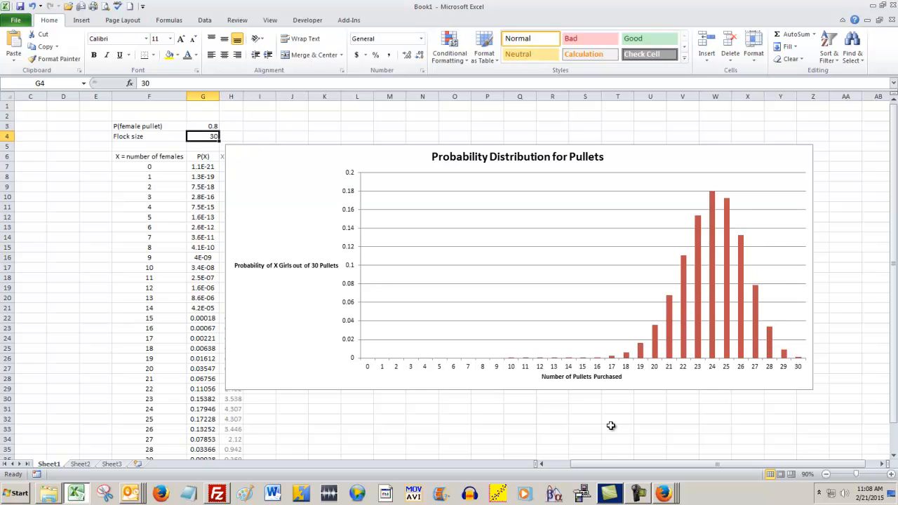
Step: Try P(female pullet) values of 0.5 and 0.99 in G3 to compare the charted distributions
left_click(210, 127)
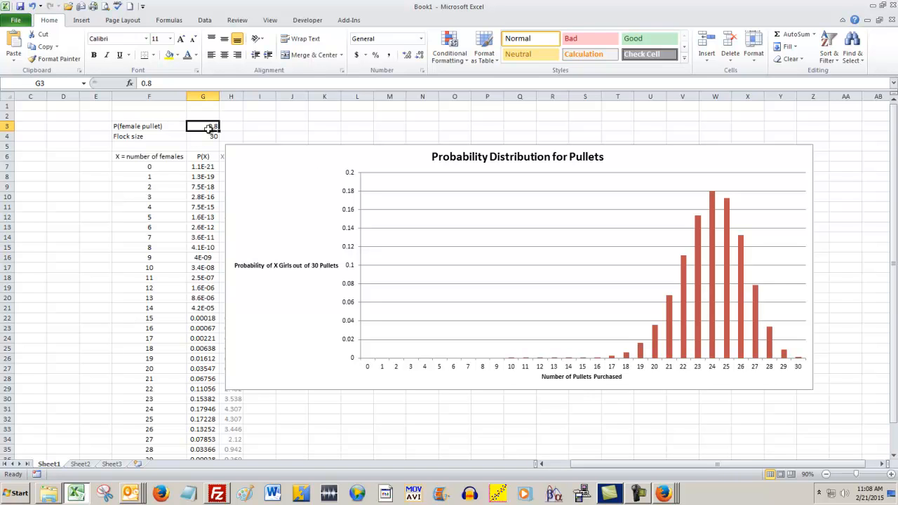
type(".5")
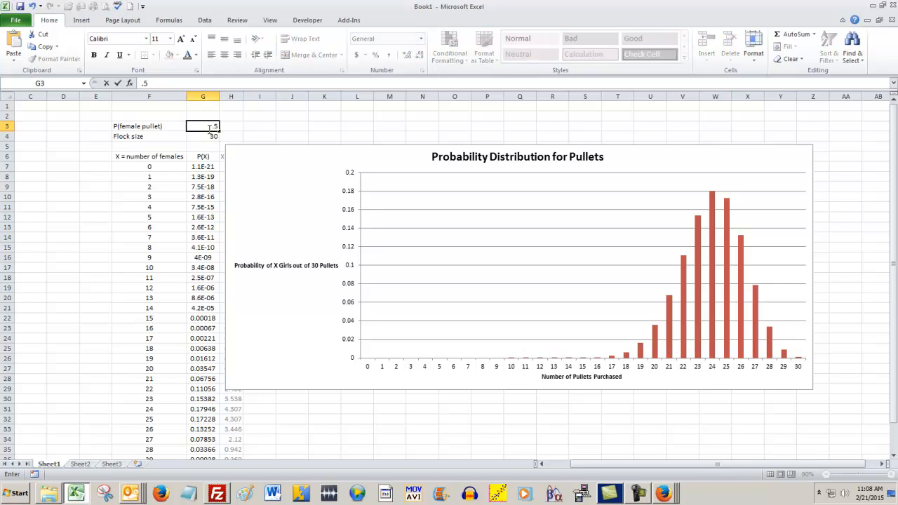
key("Return")
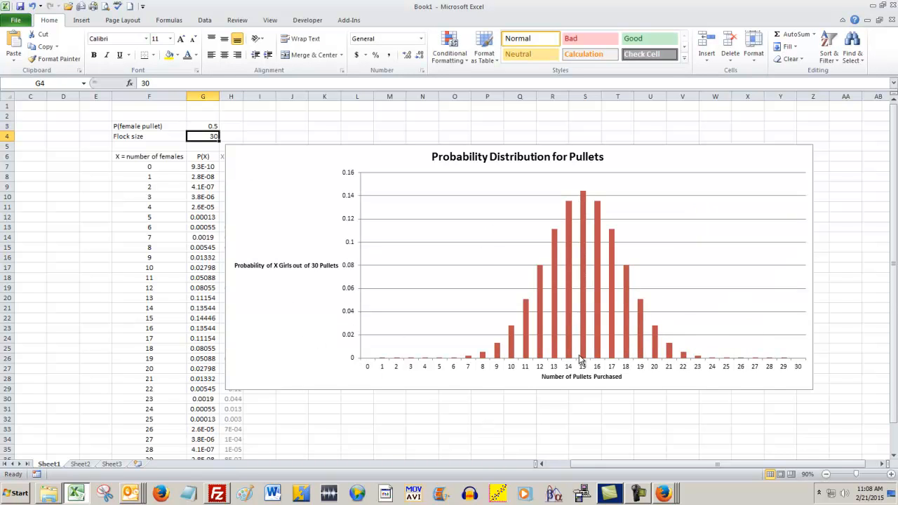
mouse_move(567, 337)
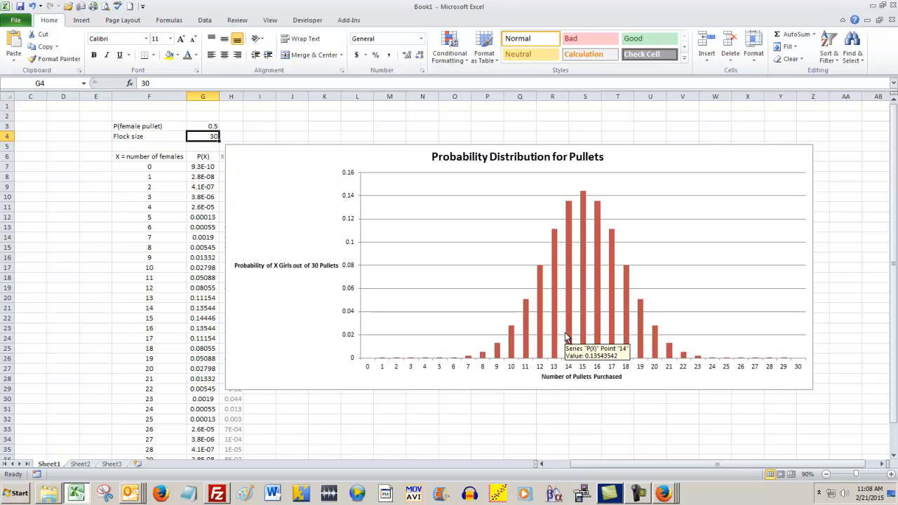
left_click(201, 125)
type(".99")
key("Return")
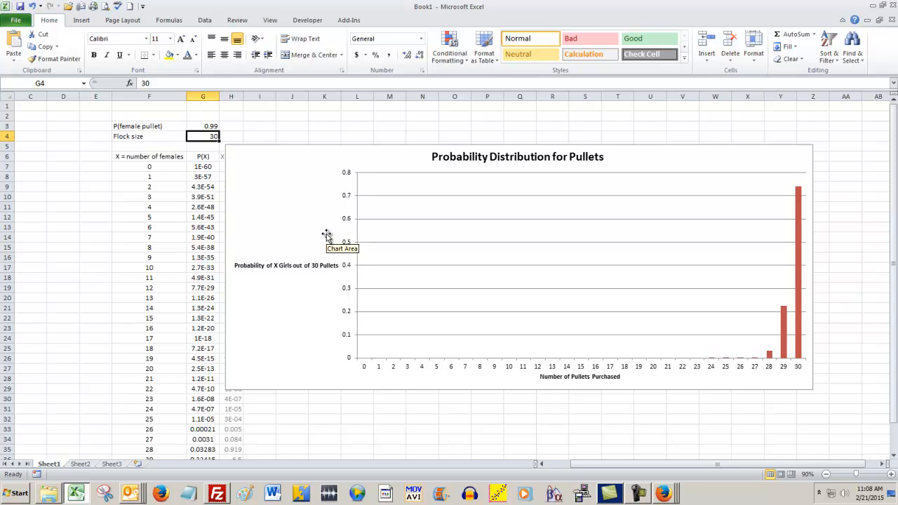
Step: Set P(female pullet) in G3 back to 0.9
key("Up")
type("0.9")
key("Return")
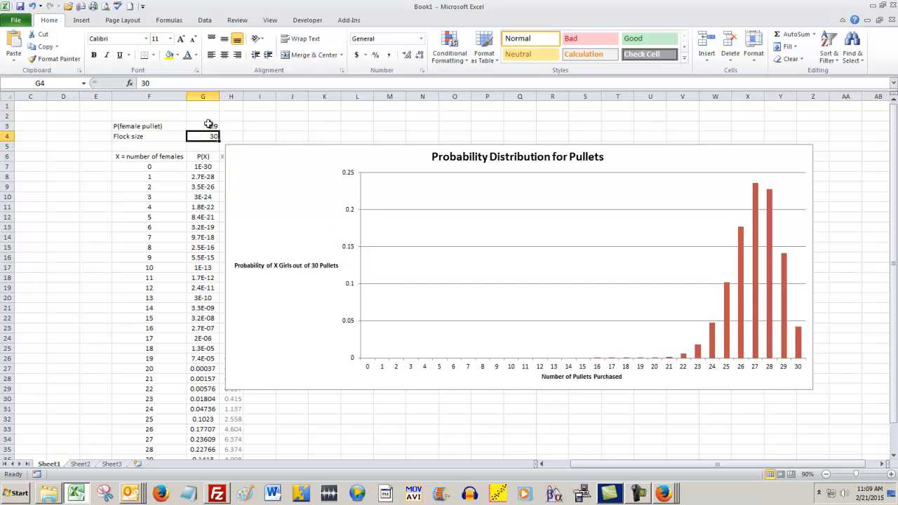
Step: Set the gap width of the chart's P(X) data series to 0%
left_click(758, 277)
right_click(755, 279)
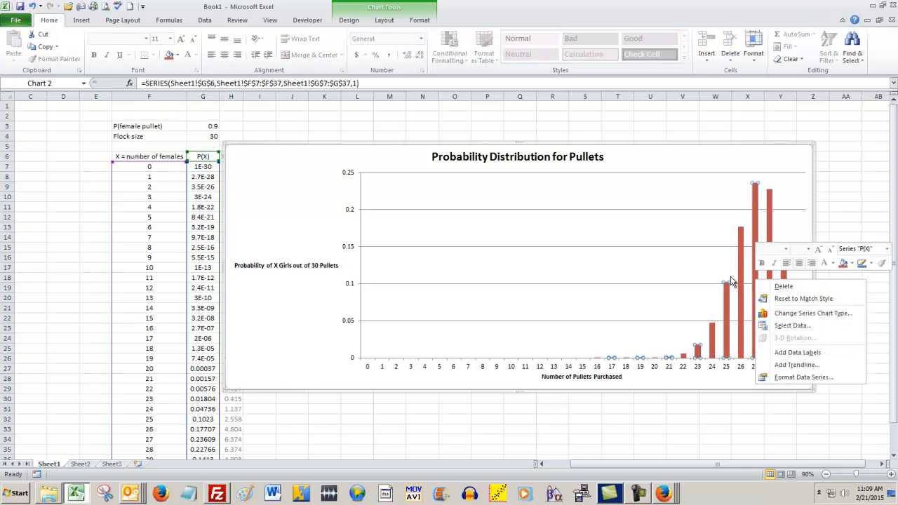
left_click(804, 379)
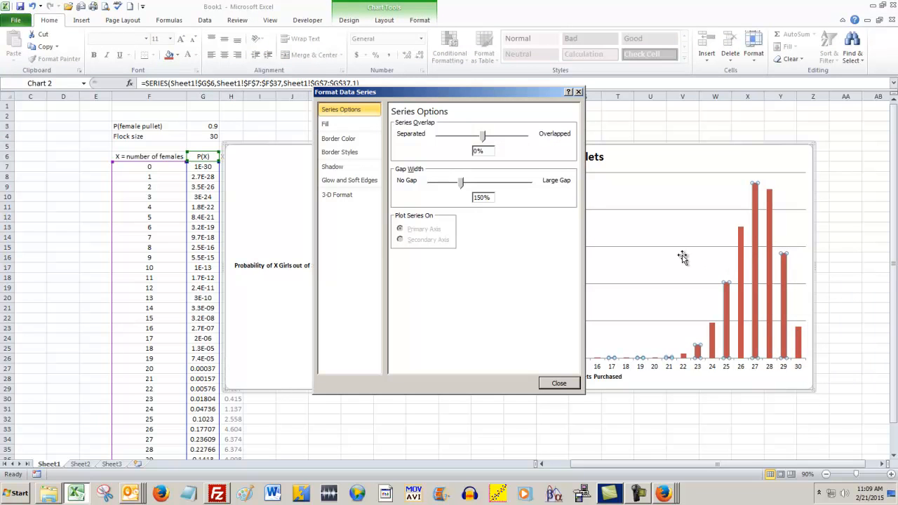
left_click_drag(463, 189, 430, 187)
left_click(558, 383)
left_click(657, 418)
Step: Give the P(X) columns a solid black border line
left_click(755, 312)
right_click(756, 311)
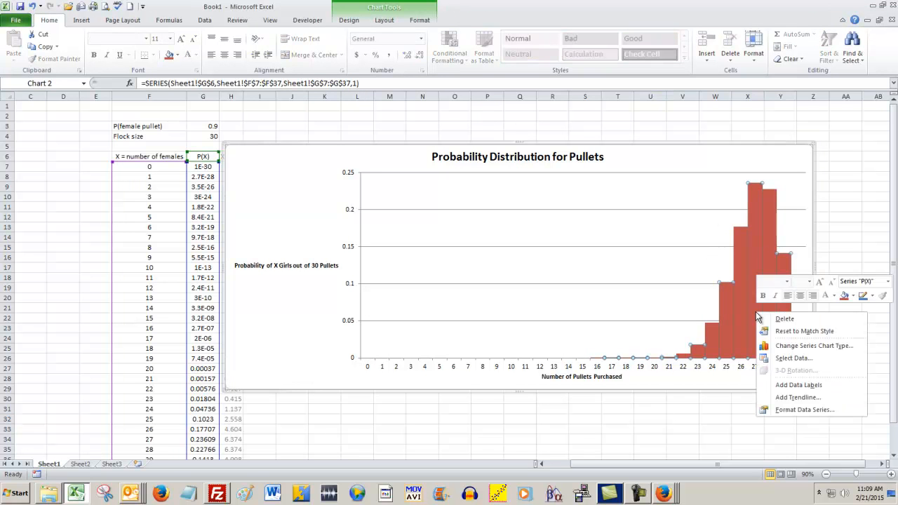
left_click(790, 414)
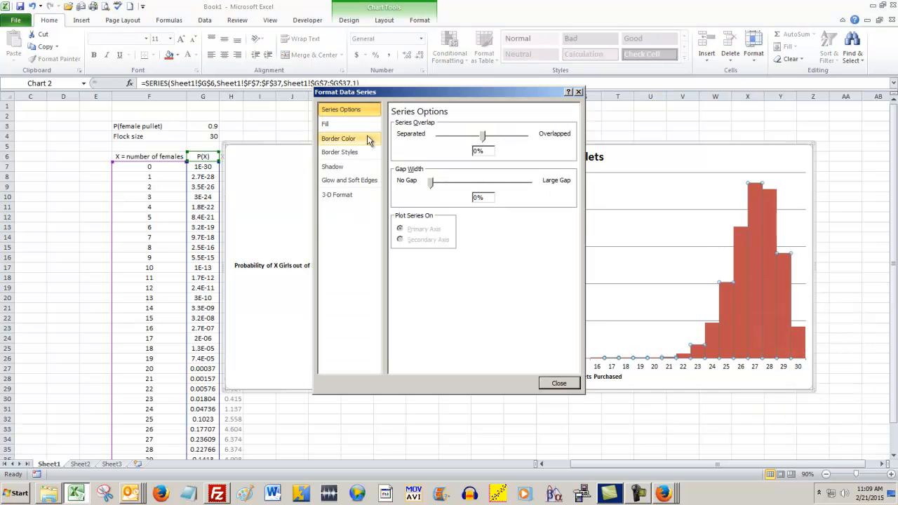
left_click(343, 139)
left_click(394, 136)
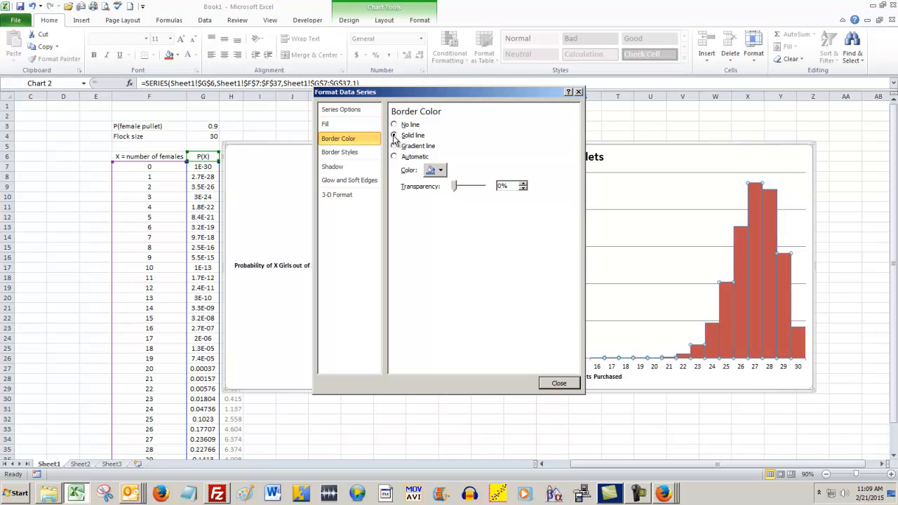
left_click(440, 171)
left_click(476, 193)
Step: Set the border width of the P(X) columns to 3 pt and finish formatting the series
left_click(340, 153)
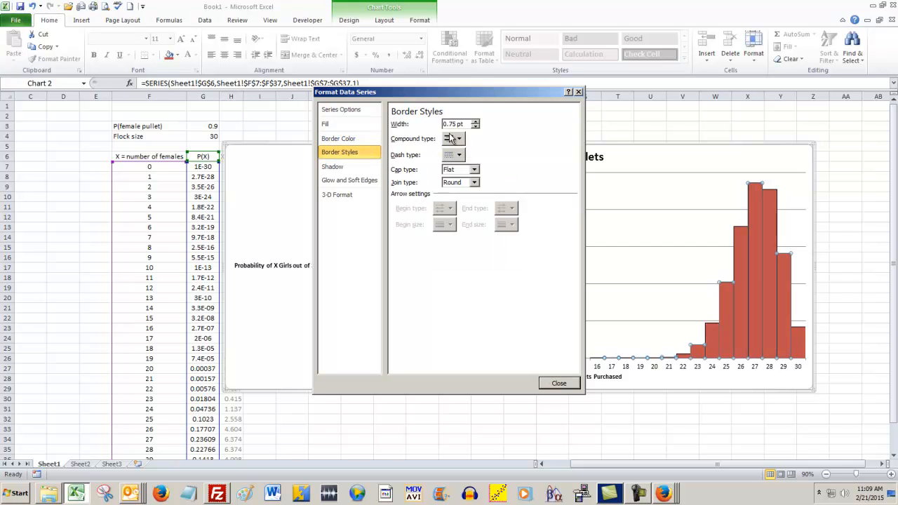
left_click(475, 123)
left_click(476, 123)
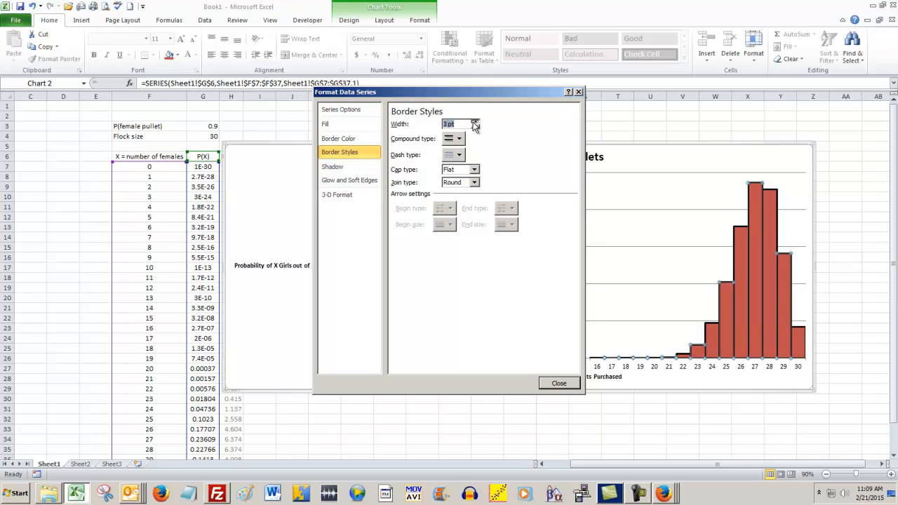
left_click(550, 384)
left_click(569, 399)
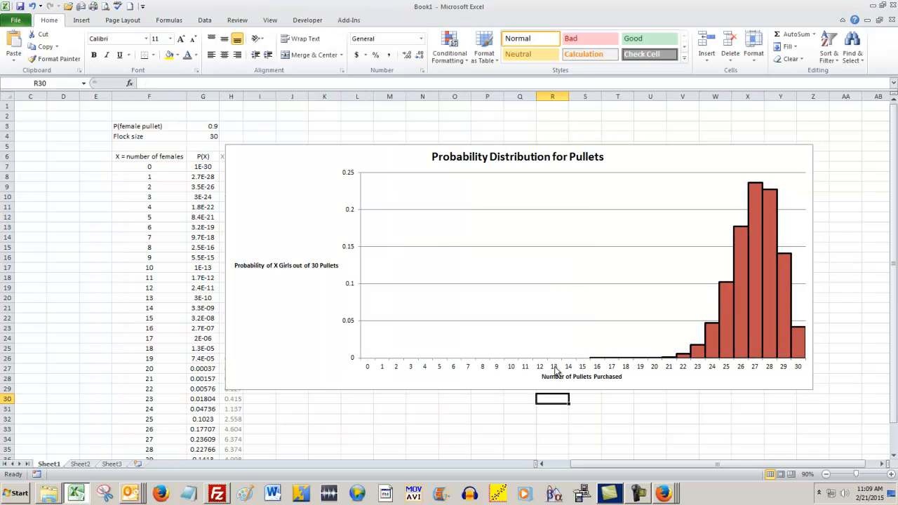